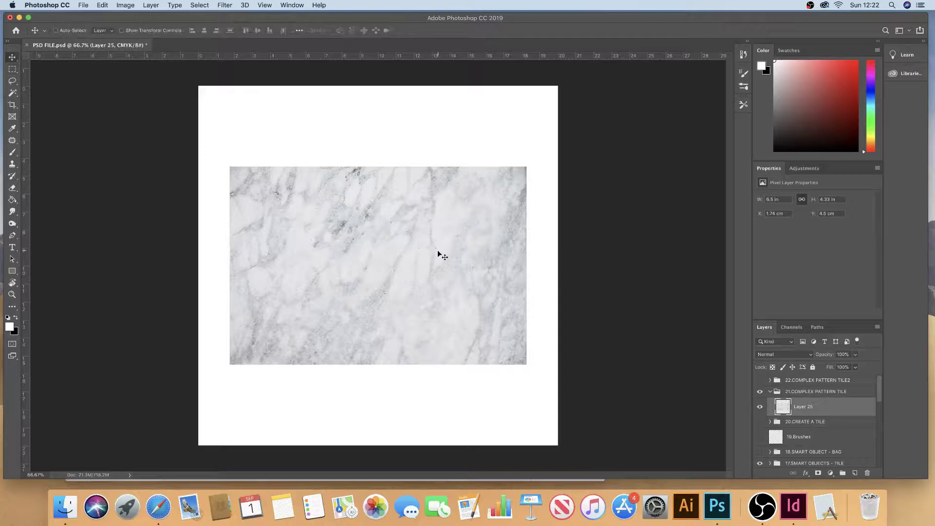
Enlarge the marble image to about 111% and move it so it overhangs the canvas's upper-left corner
left_click_drag(441, 244, 429, 213)
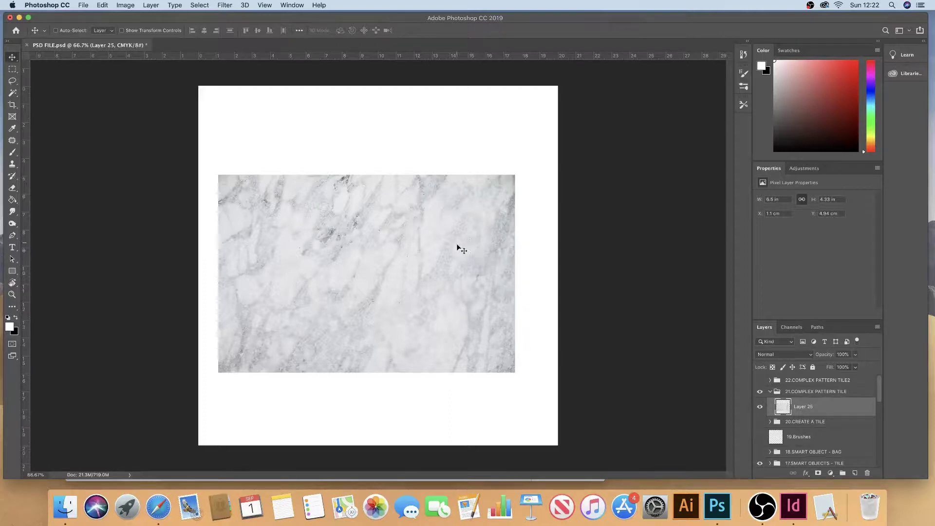
left_click_drag(456, 248, 475, 291)
key("ctrl+t")
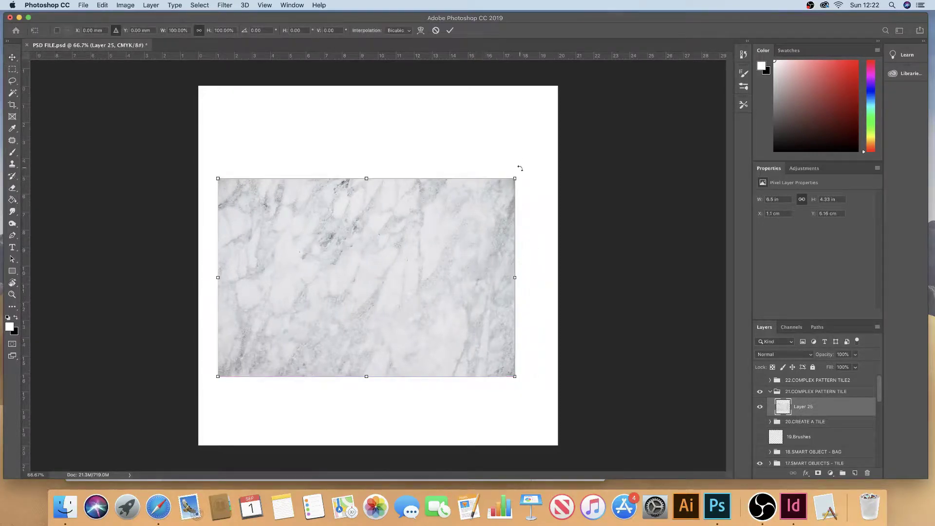
left_click_drag(518, 178, 543, 154)
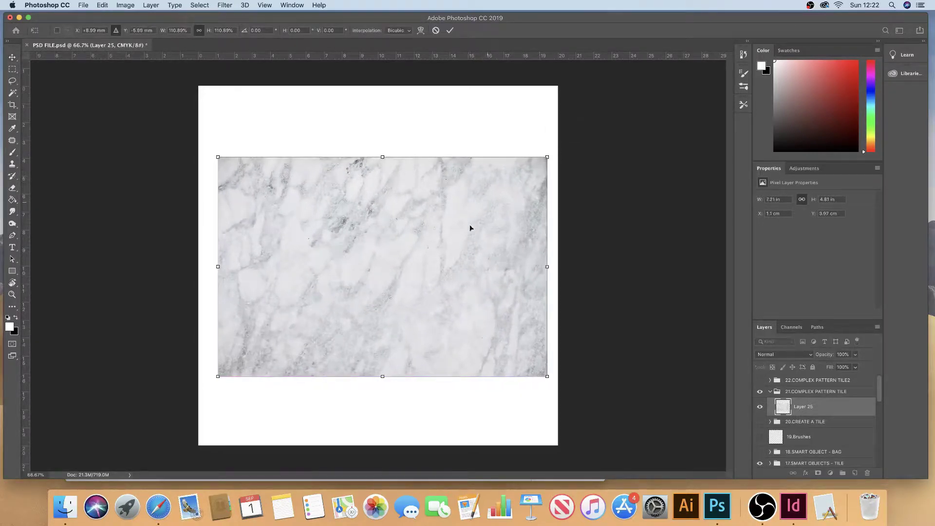
left_click_drag(472, 226, 449, 265)
key("Return")
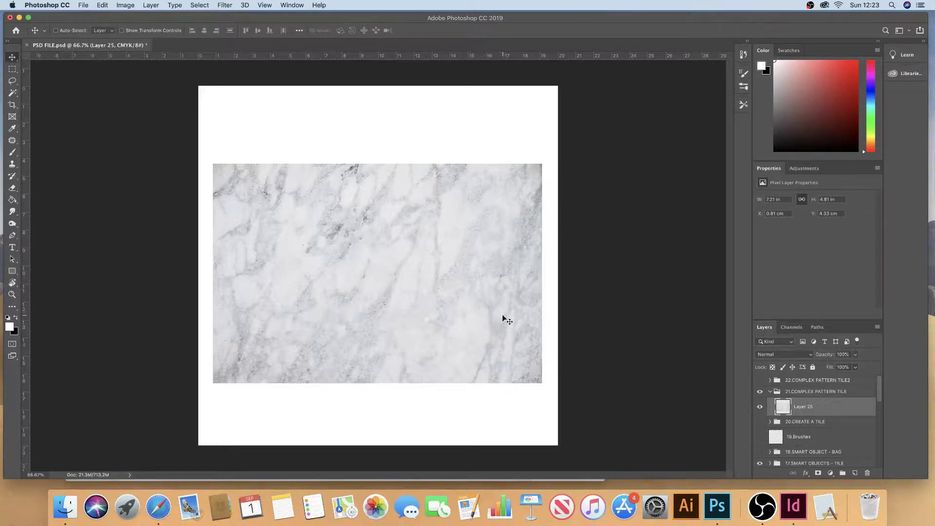
left_click_drag(501, 313, 325, 224)
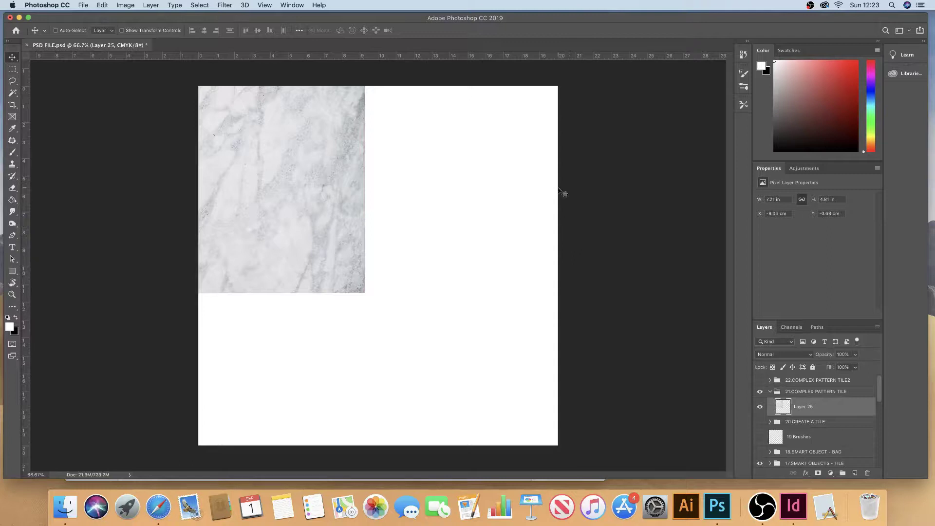
Duplicate the marble layer and offset the copy by exactly 200 mm horizontally so it wraps around the opposite canvas edge
key("super+j")
key("super+t")
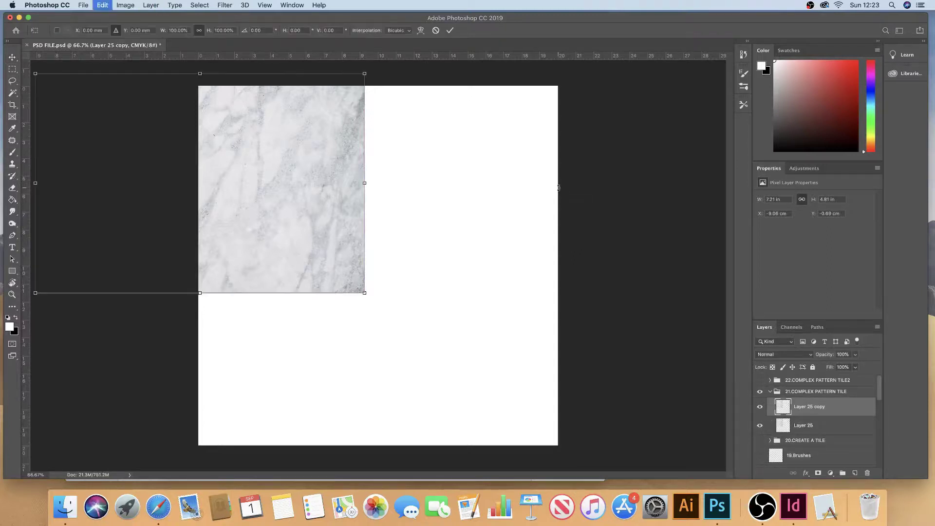
left_click(90, 30)
type("200mm")
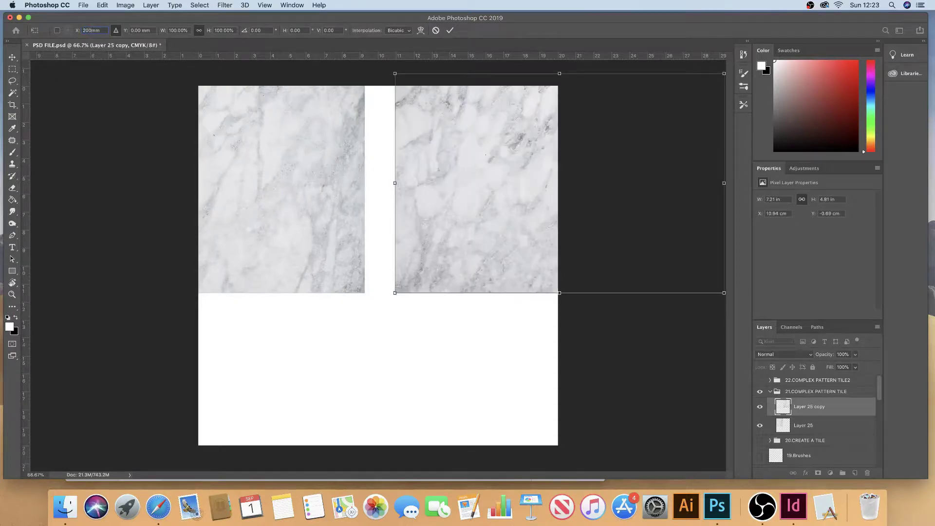
key("Return")
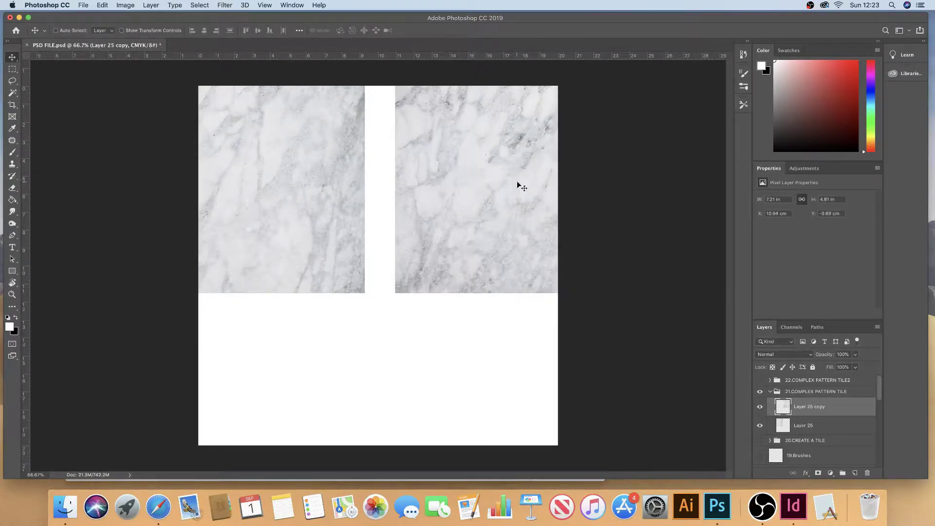
Duplicate both marble layers together and offset the copies by -100 mm horizontally and 200 mm vertically
left_click(798, 426, "shift")
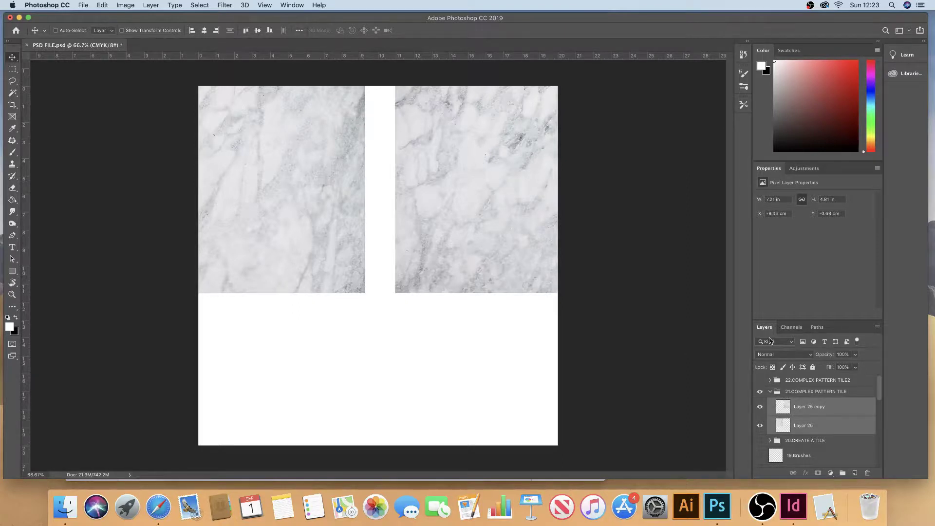
key("super+j")
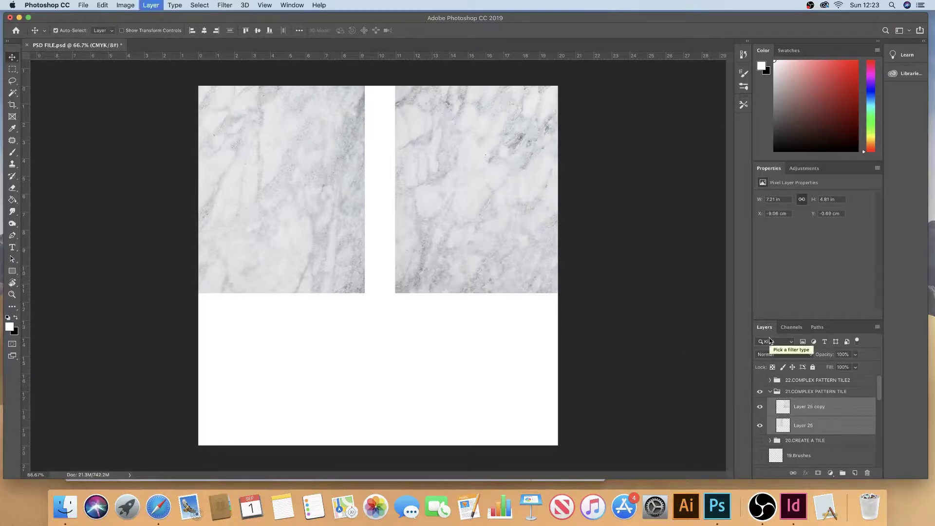
key("super+t")
left_click(90, 31)
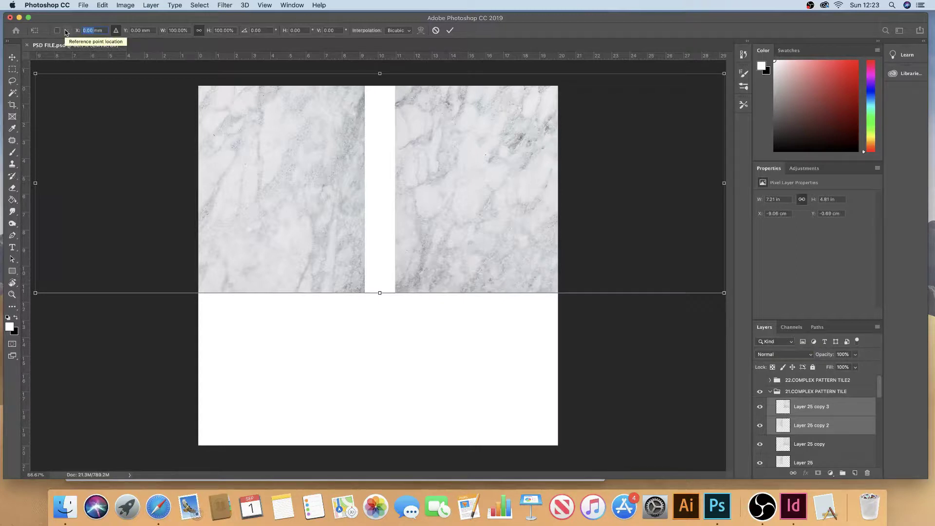
type("-1")
key("BackSpace")
key("BackSpace")
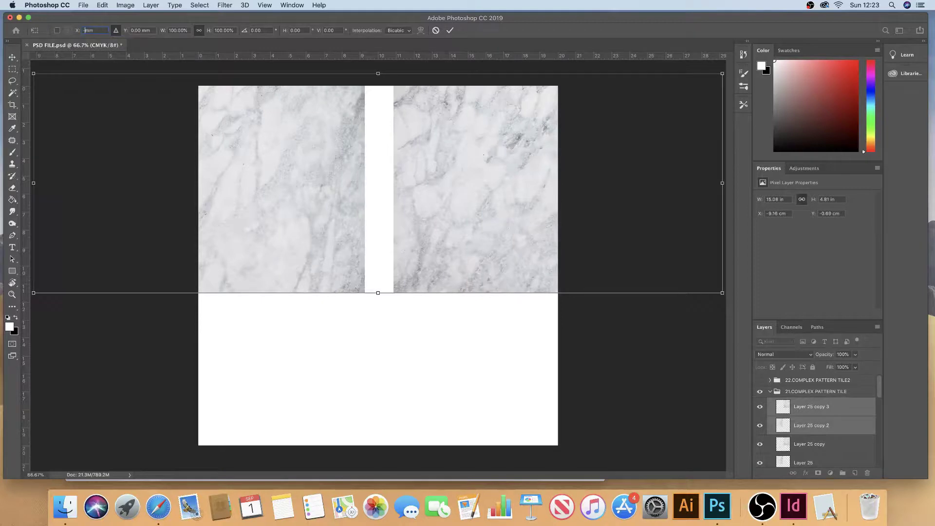
type("-100")
key("Tab")
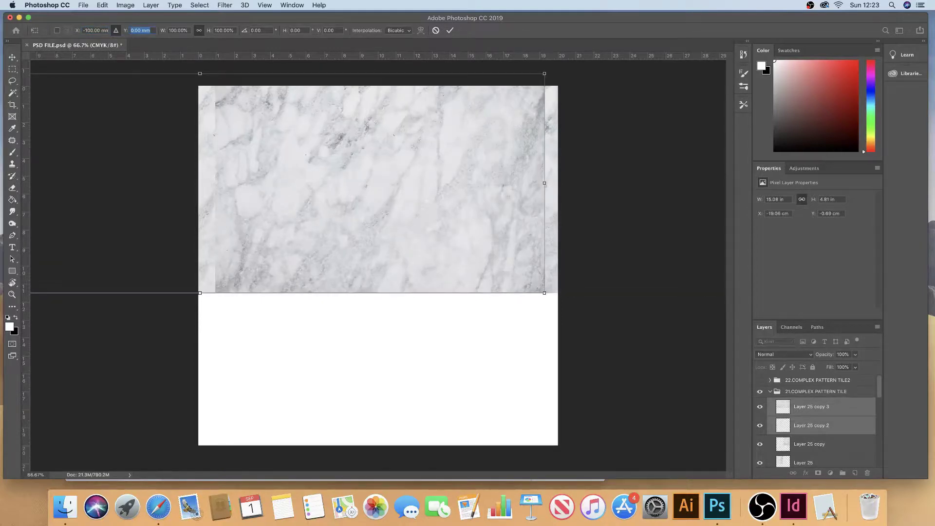
type("200")
key("Return")
key("Return")
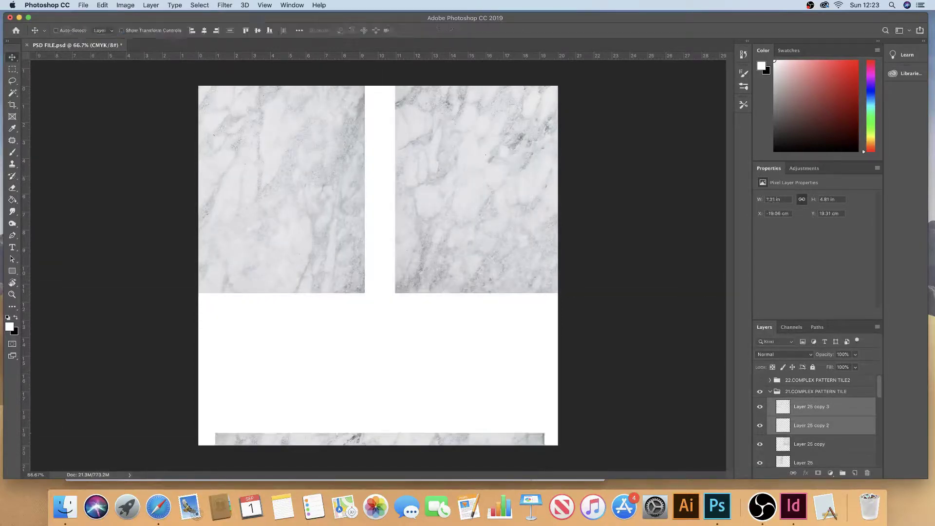
Select all four marble layers and move them together up and to the right, to about X -3.31 cm, Y -7.08 cm
left_click(823, 407)
left_click_drag(879, 390, 881, 400)
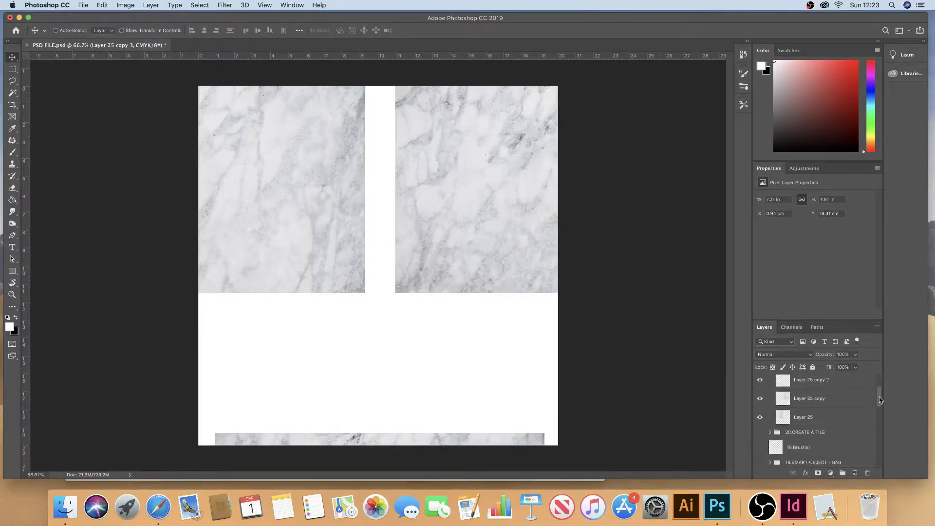
left_click(828, 417, "shift")
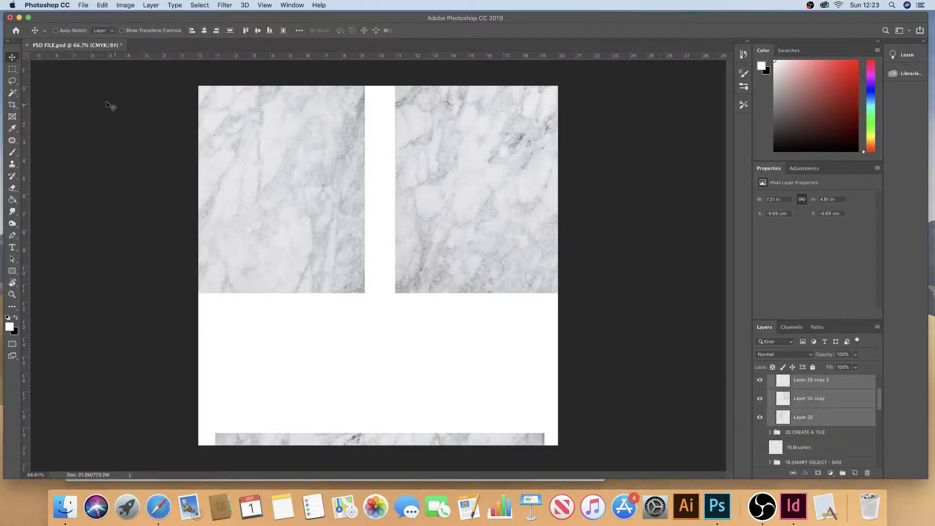
left_click_drag(444, 277, 516, 175)
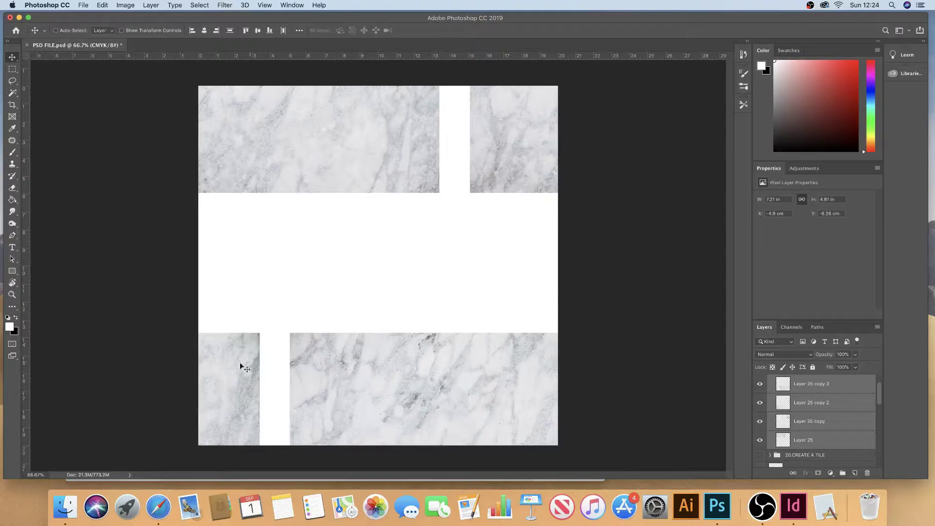
left_click_drag(229, 381, 255, 361)
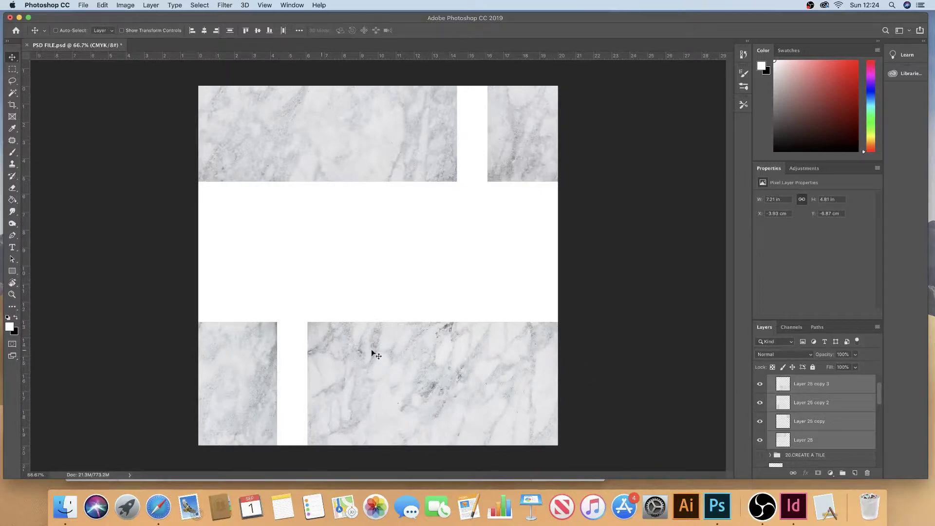
left_click_drag(488, 369, 498, 365)
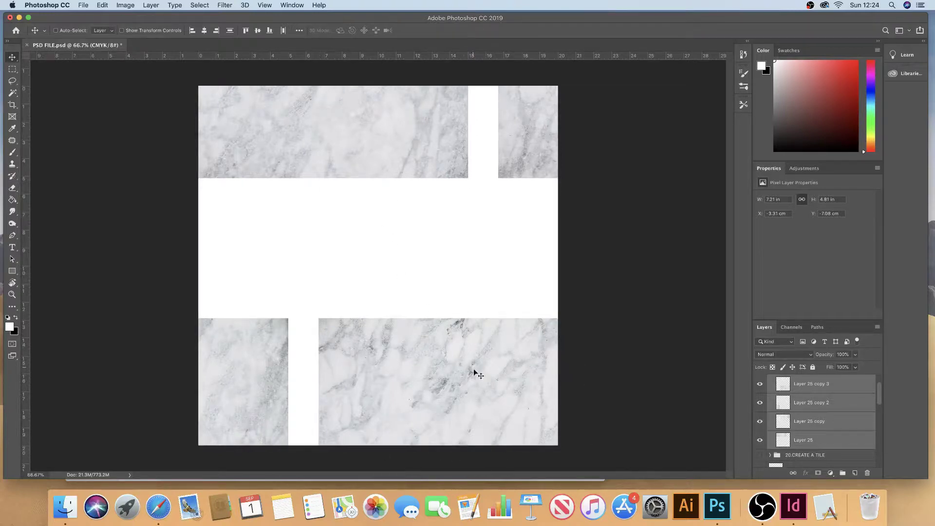
Duplicate Layer 25 copy, move it into the empty middle band overhanging the left canvas edge, and place it beneath the other marble layers
left_click(828, 422)
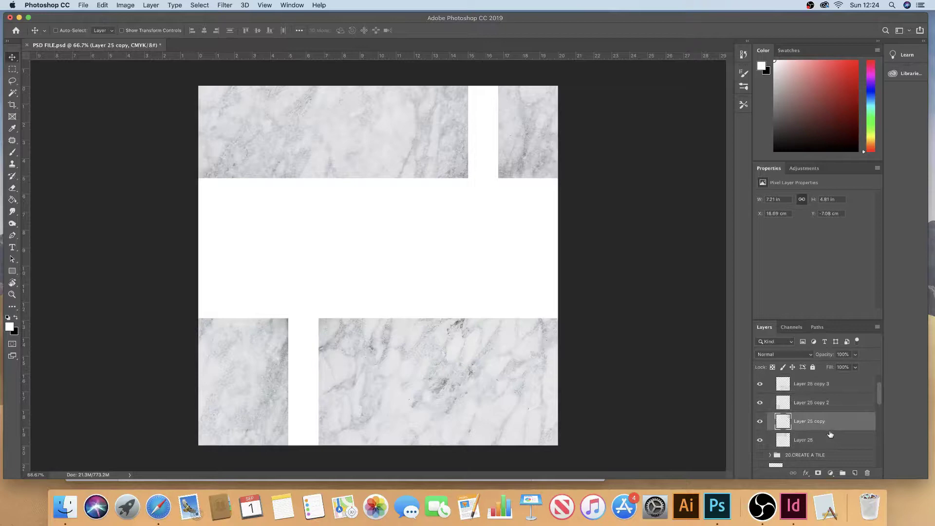
key("super+j")
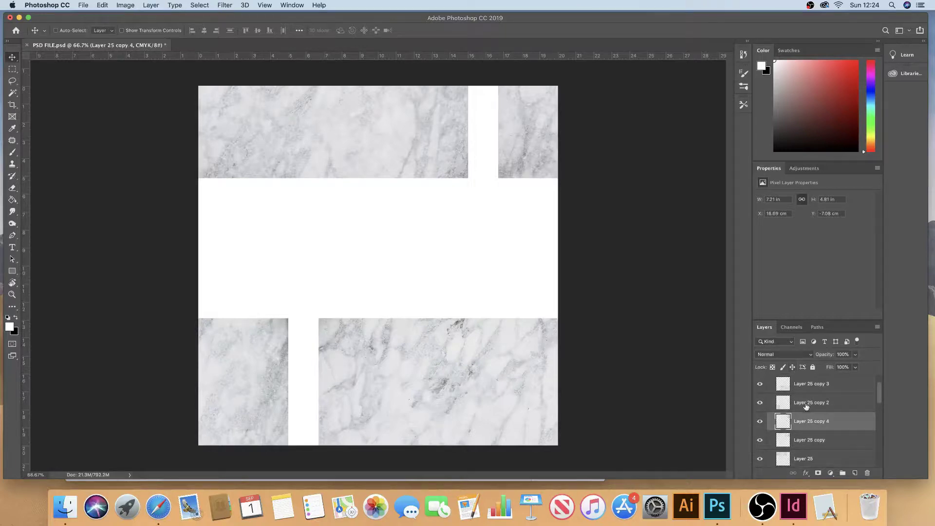
left_click_drag(486, 390, 337, 440)
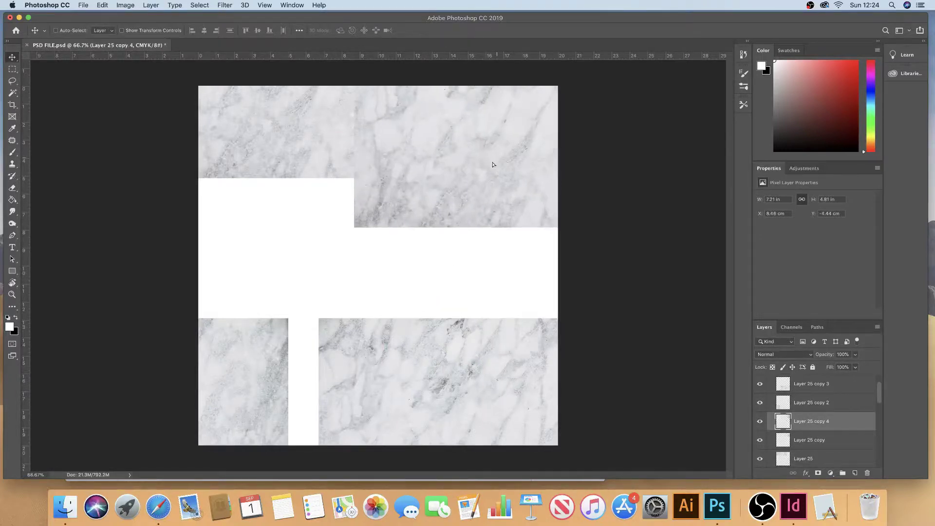
left_click_drag(493, 165, 383, 242)
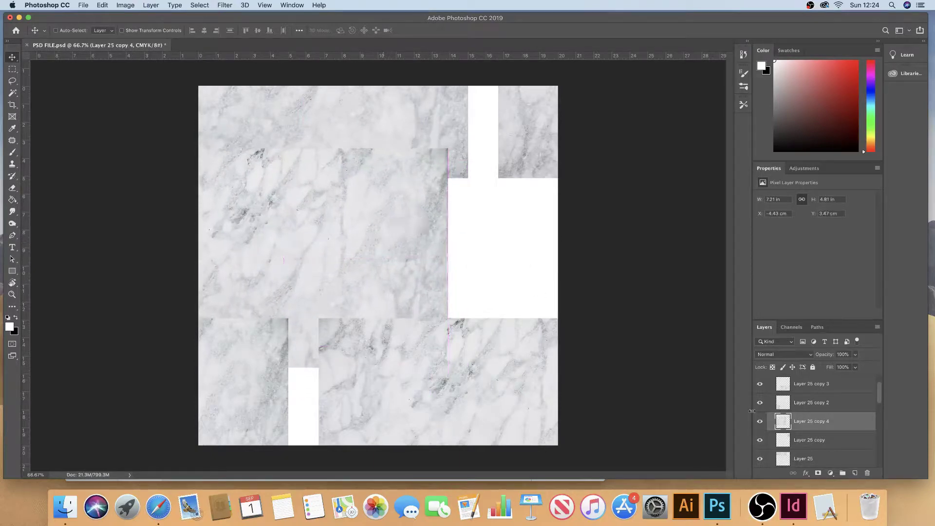
left_click_drag(827, 422, 806, 435)
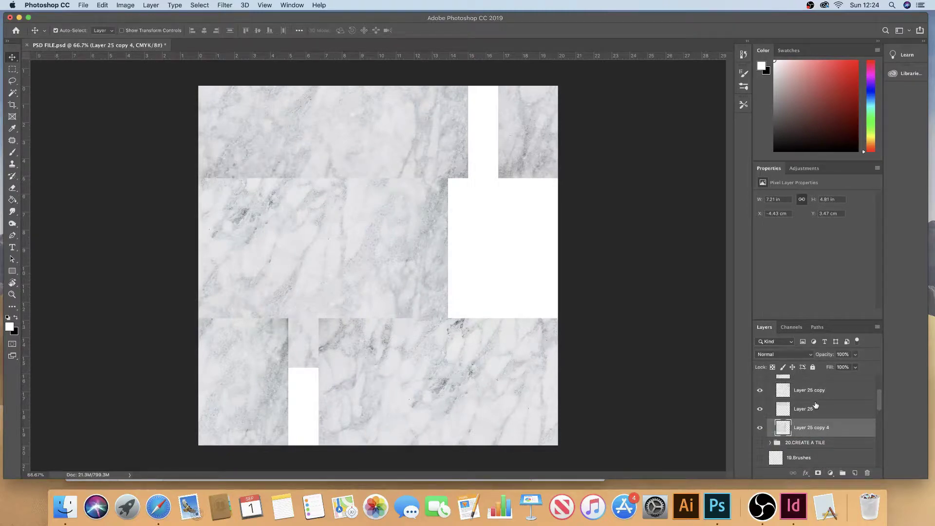
Duplicate the middle-band marble layer and offset the copy by 200 mm horizontally
key("super+j")
key("super+t")
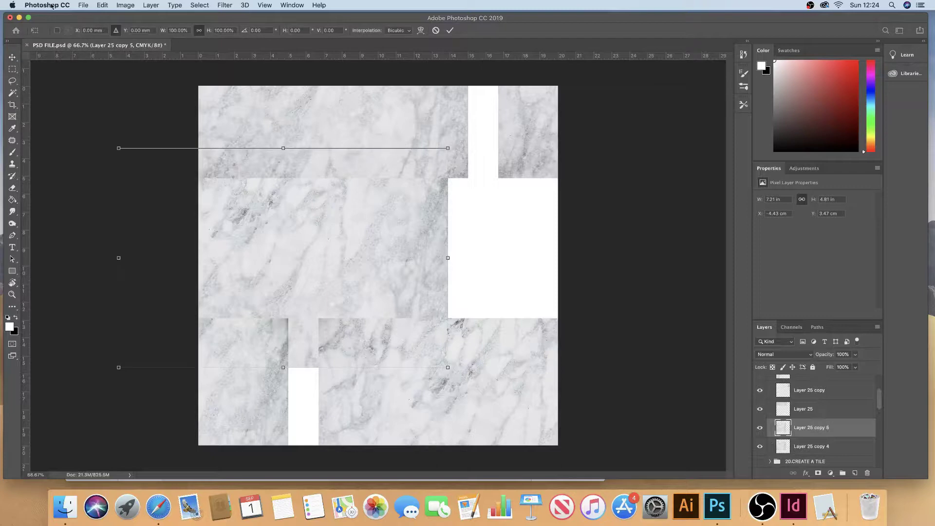
double_click(93, 31)
type("200")
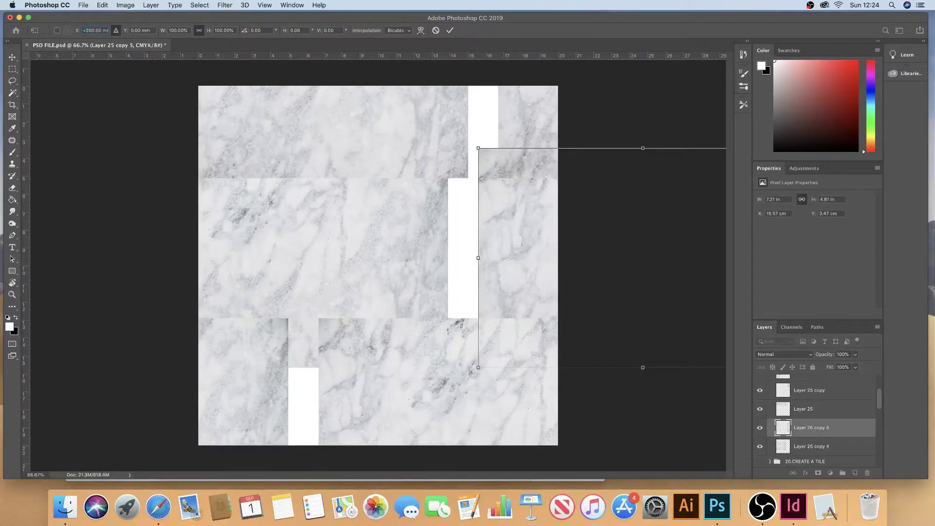
key("Return")
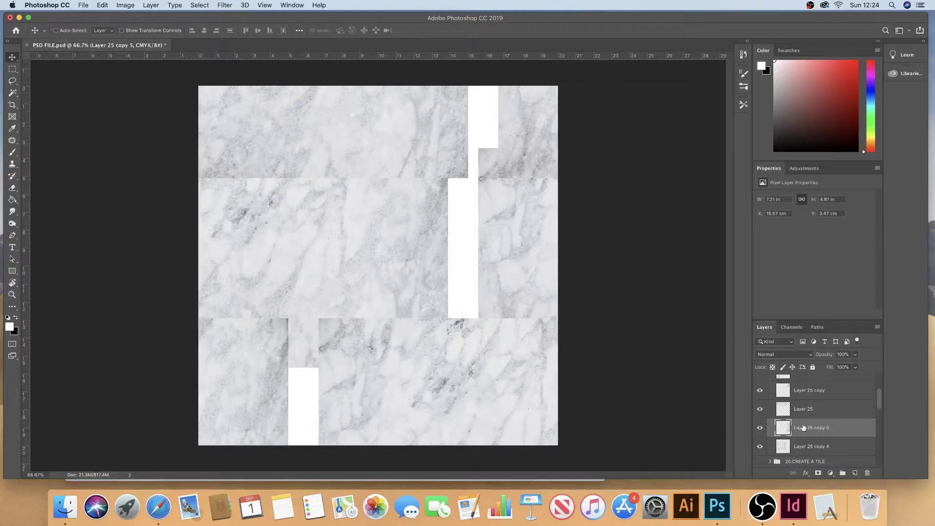
Copy a rectangular patch about 1.97 by 2.95 in from the middle-band marble to a new layer and move it over the lower gap
key("m")
left_click_drag(320, 181, 409, 316)
key("super+j")
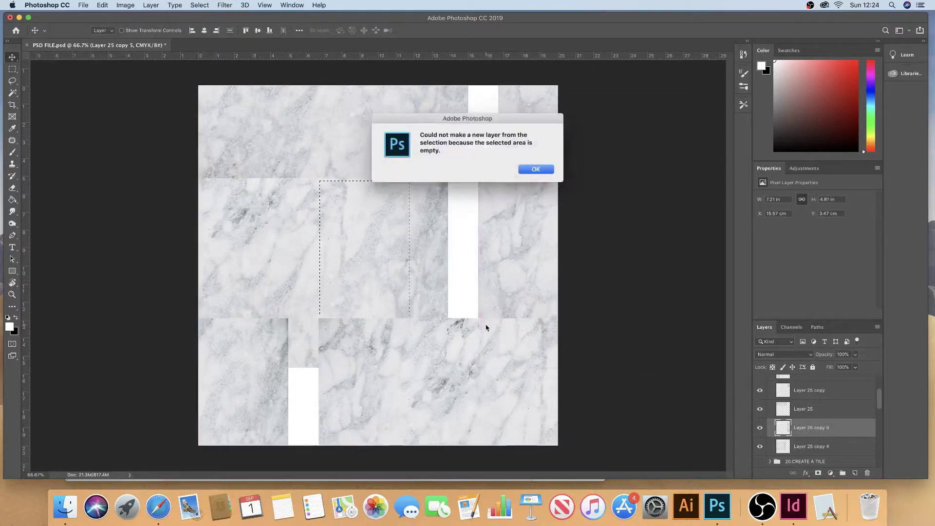
left_click(538, 170)
left_click(760, 446)
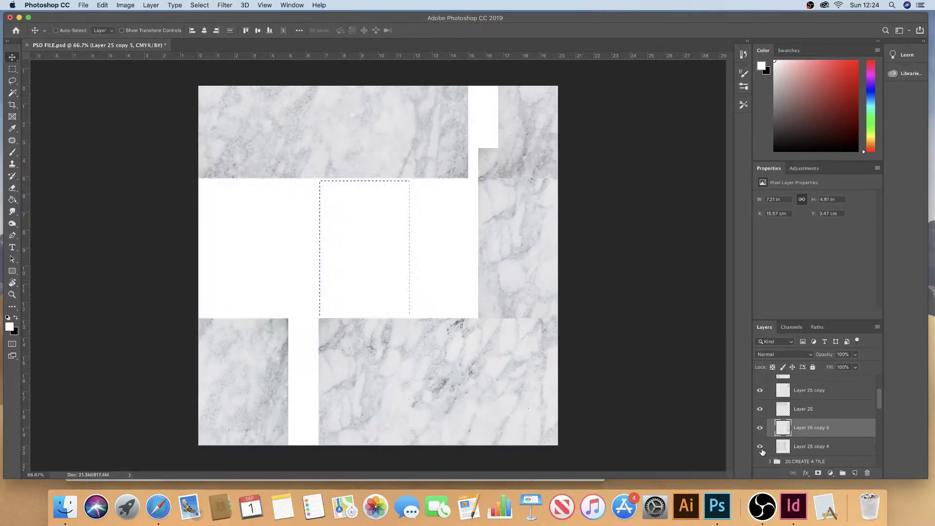
left_click(760, 447)
left_click(794, 447)
key("super+j")
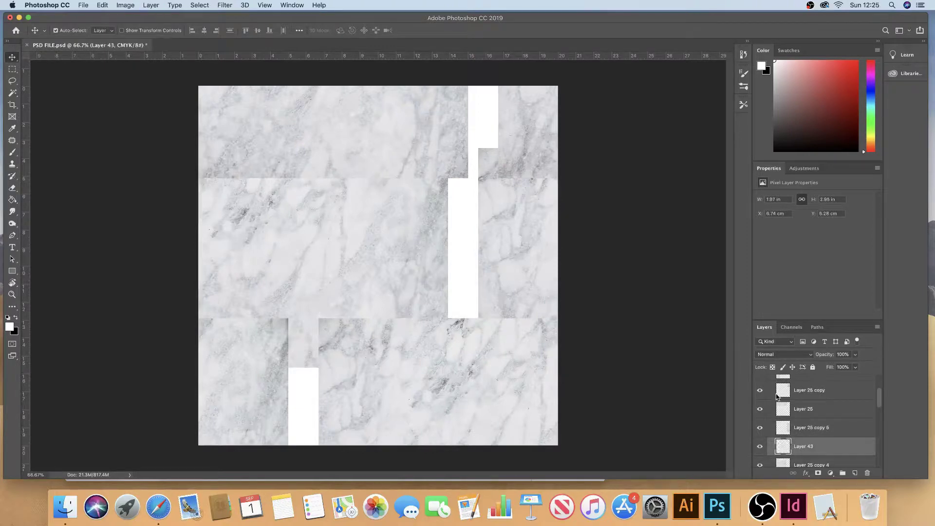
left_click_drag(362, 253, 312, 380)
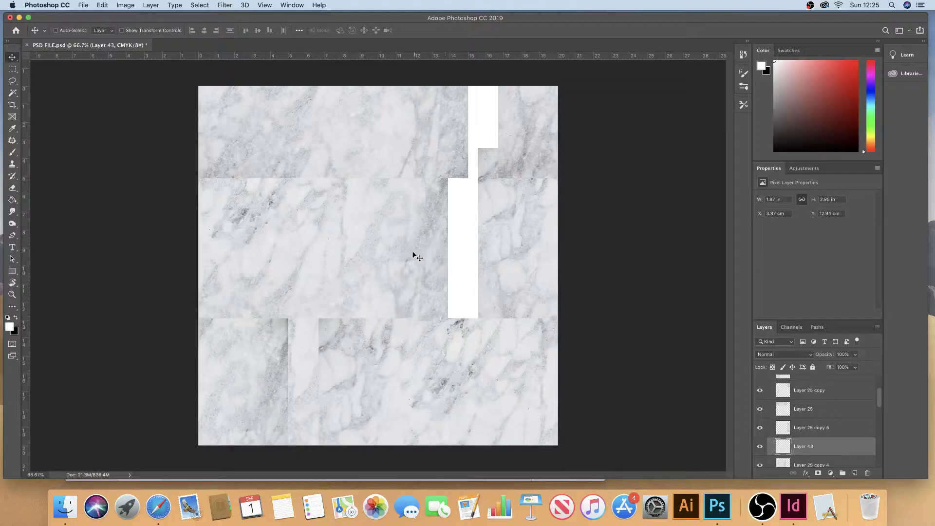
Duplicate the marble patch covering the lower gap and offset the copy by 100 mm horizontally and -200 mm vertically
left_click(762, 446)
left_click(762, 447)
key("super+j")
key("super+t")
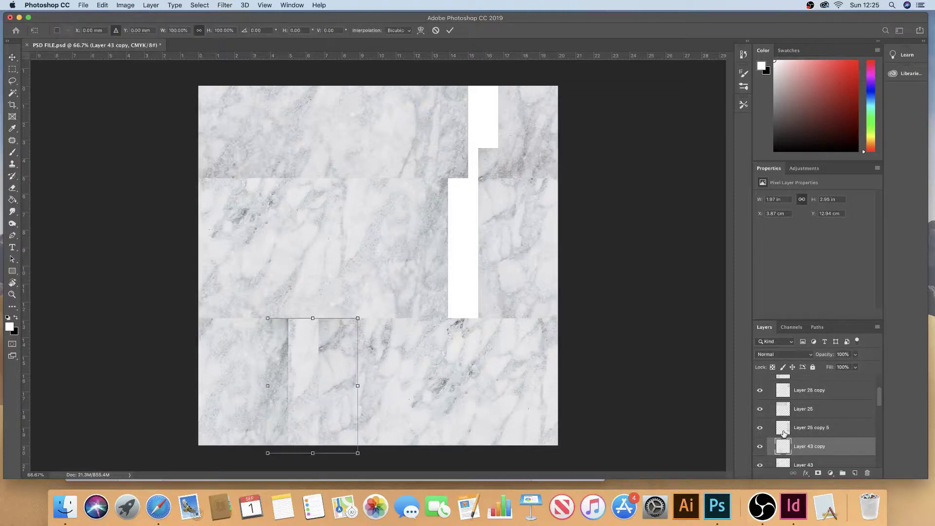
left_click_drag(93, 30, 64, 30)
type("100")
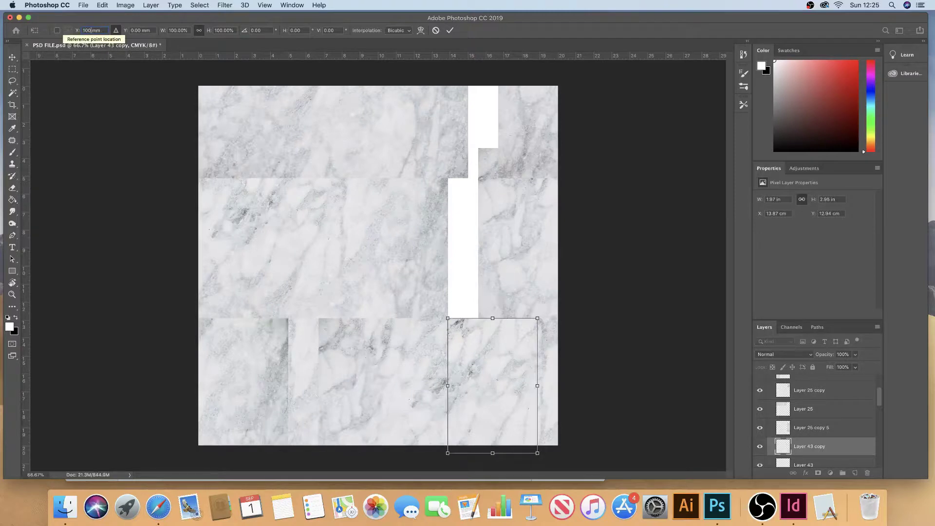
key("Tab")
type("-200")
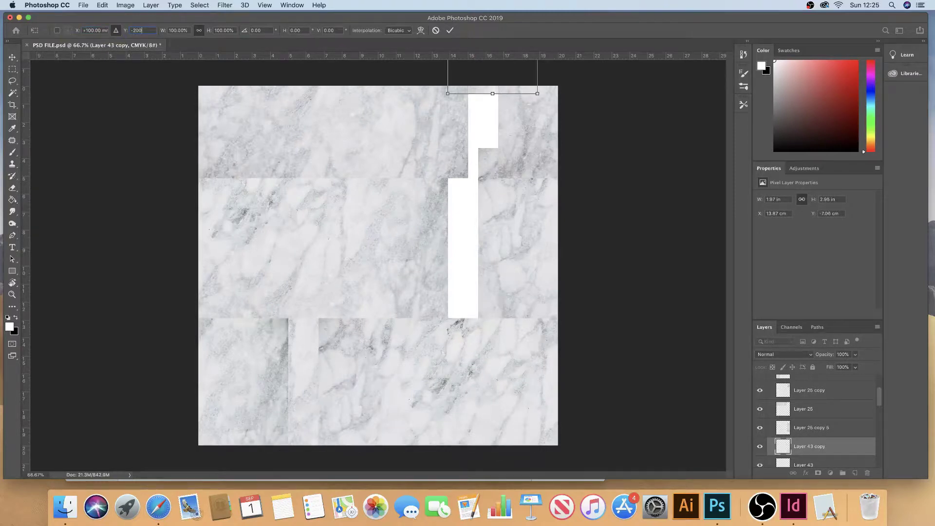
key("Return")
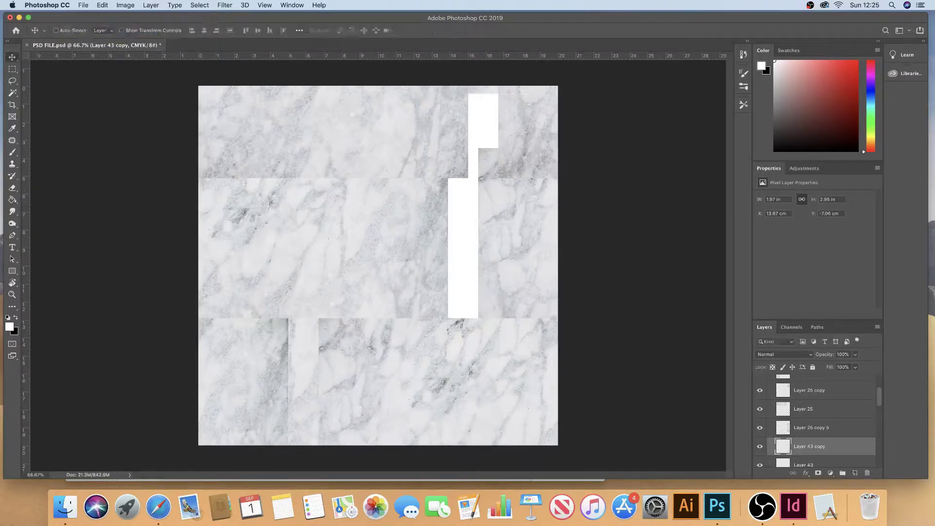
Select Layer 43 together with Layer 43 copy and move both patches down about 2.5 cm to cover part of the upper gap
left_click(806, 464, "shift")
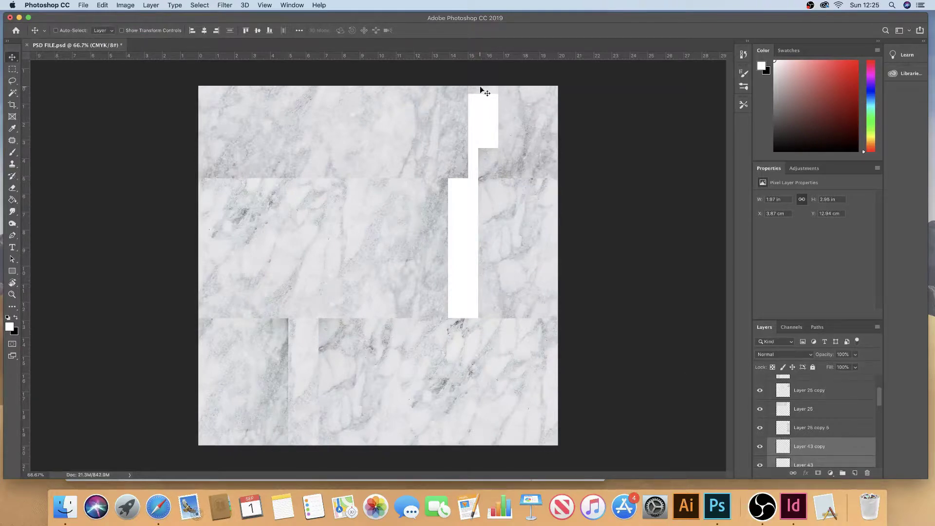
left_click_drag(482, 94, 479, 139)
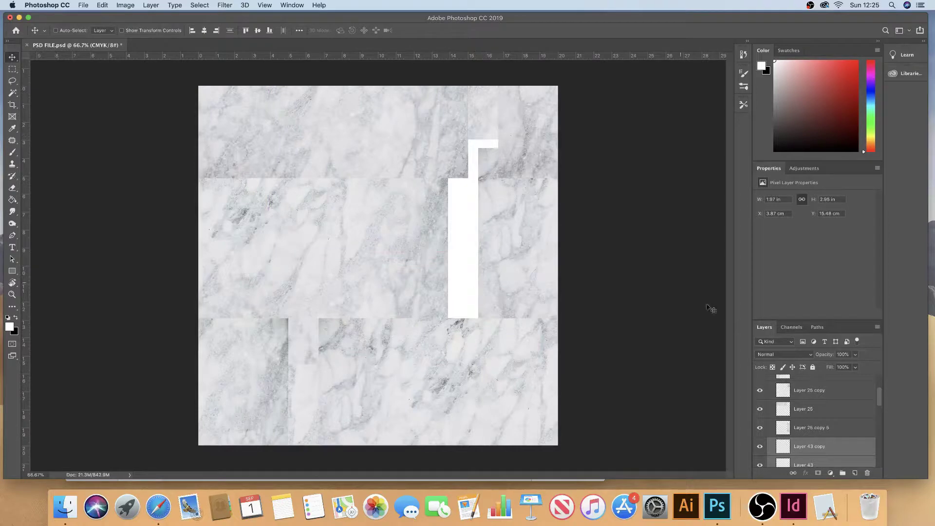
Duplicate Layer 25 copy 5, place the copy beneath the other marble layers, move it behind the remaining white gap, and save the file
left_click(814, 437)
left_click(760, 429)
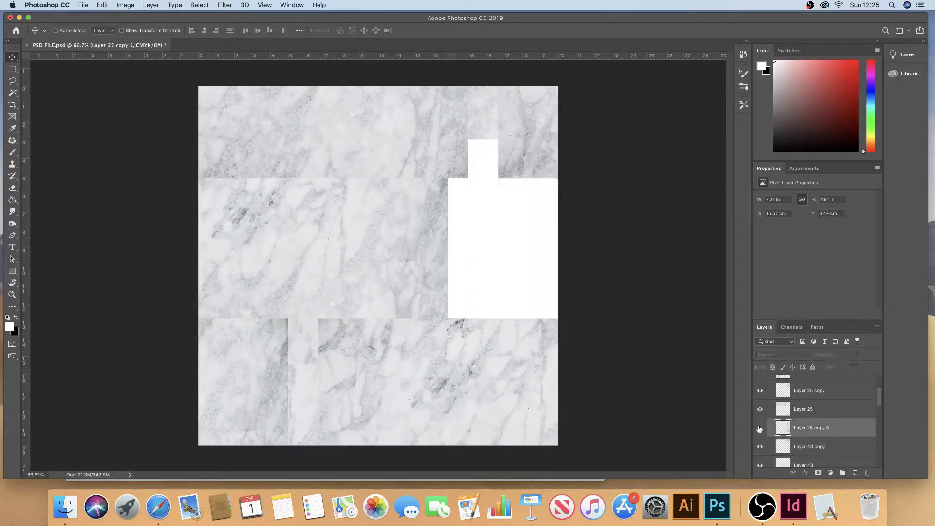
left_click(760, 428)
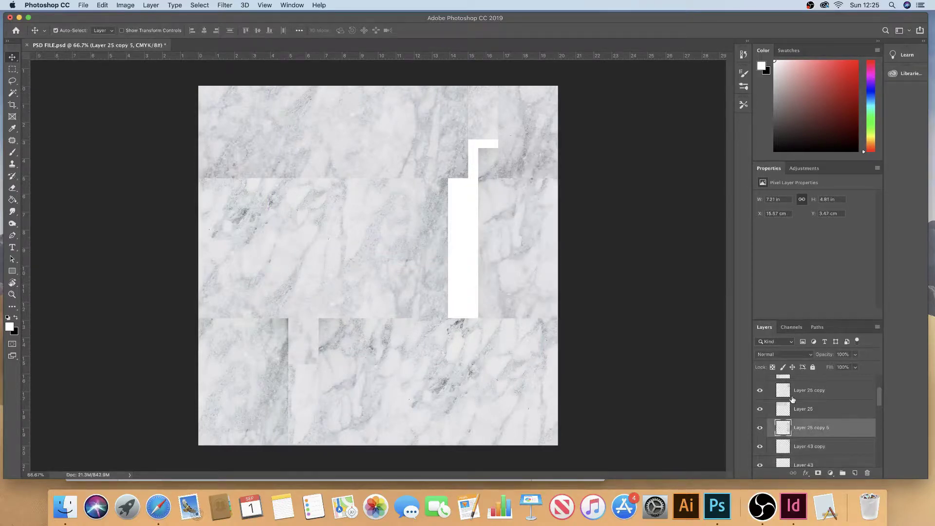
key("super+j")
left_click_drag(872, 426, 828, 428)
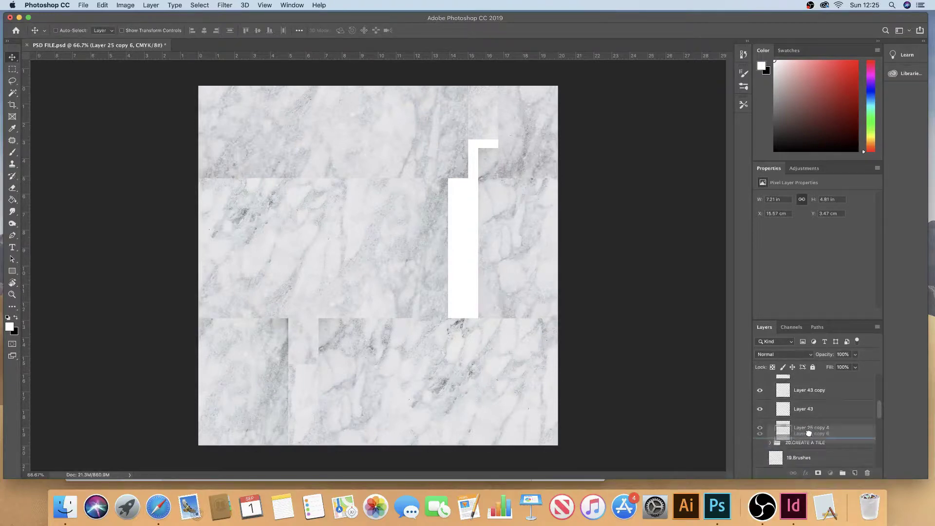
left_click_drag(520, 211, 385, 207)
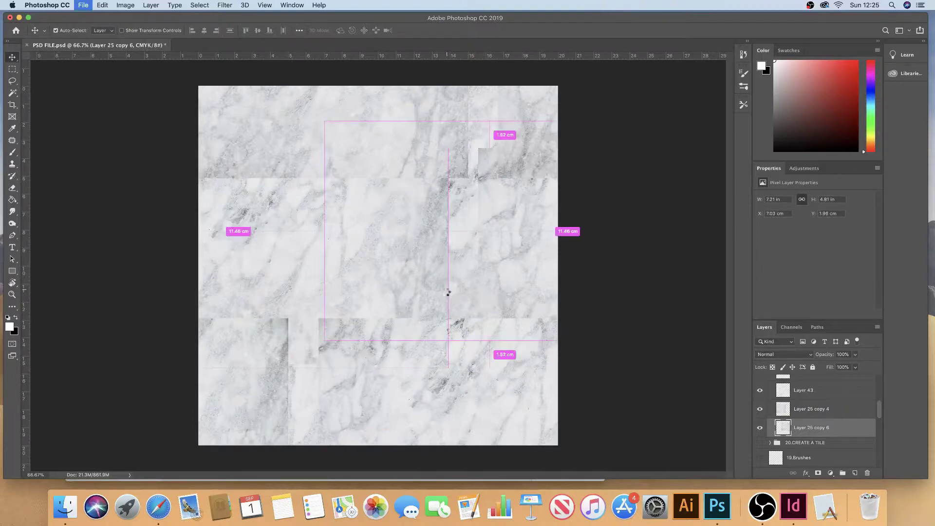
key("super+s")
Switch to InDesign and delete all the star-pattern images from the A3 page
left_click(793, 507)
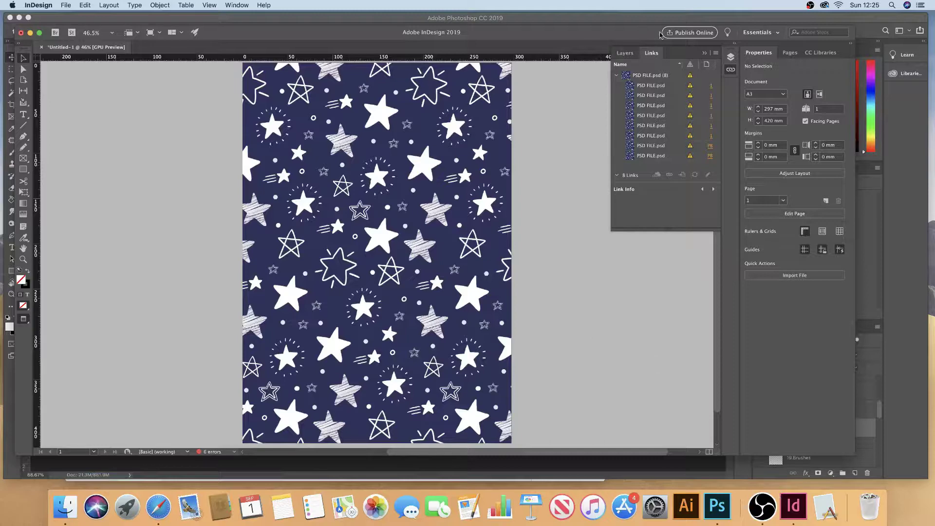
key("super+a")
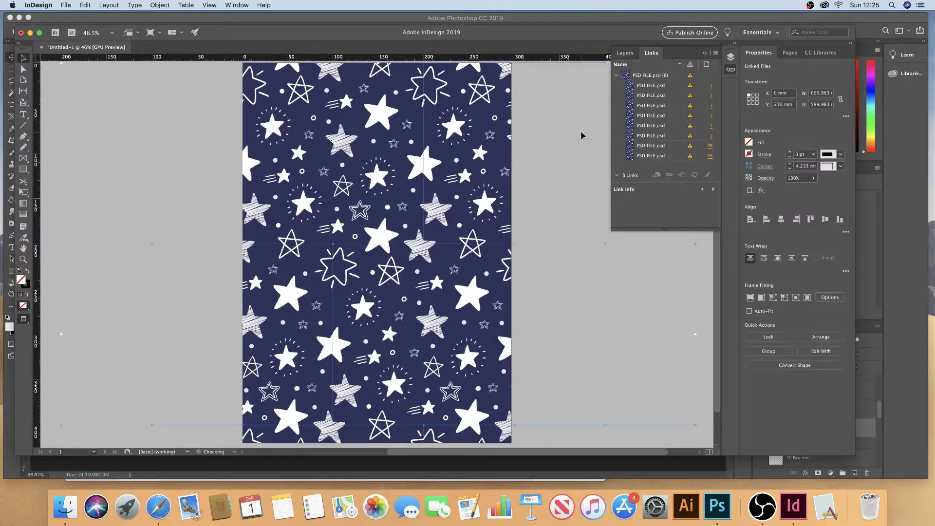
key("Delete")
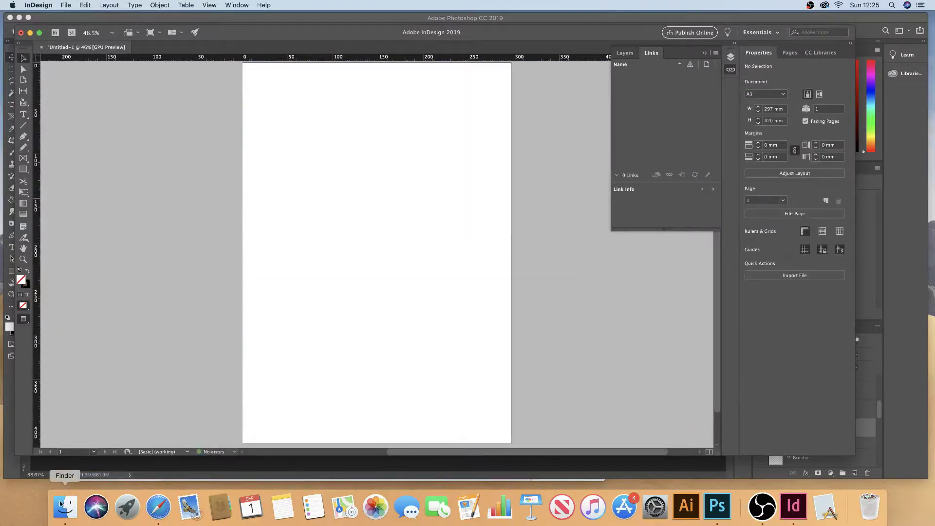
Place PSD FILE.psd on the blank page and align it to the page's upper-left corner
key("super+d")
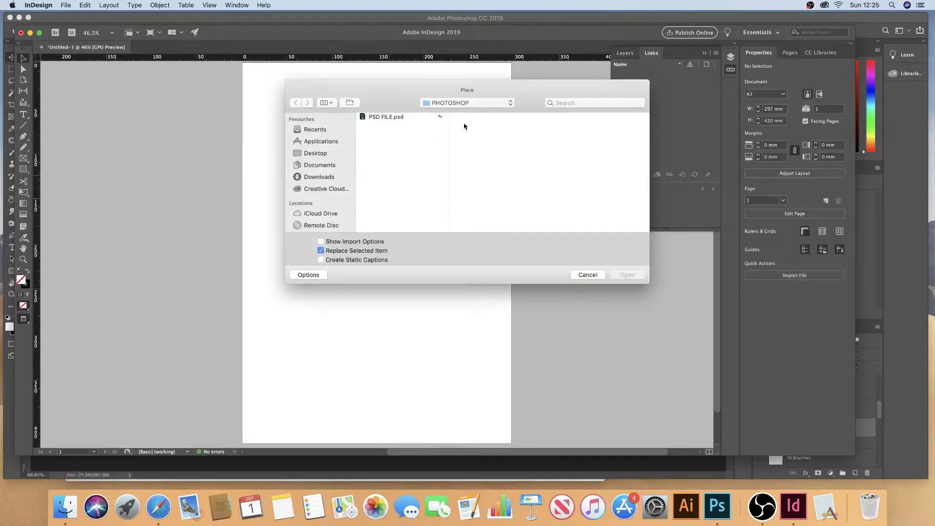
left_click(402, 118)
left_click(627, 274)
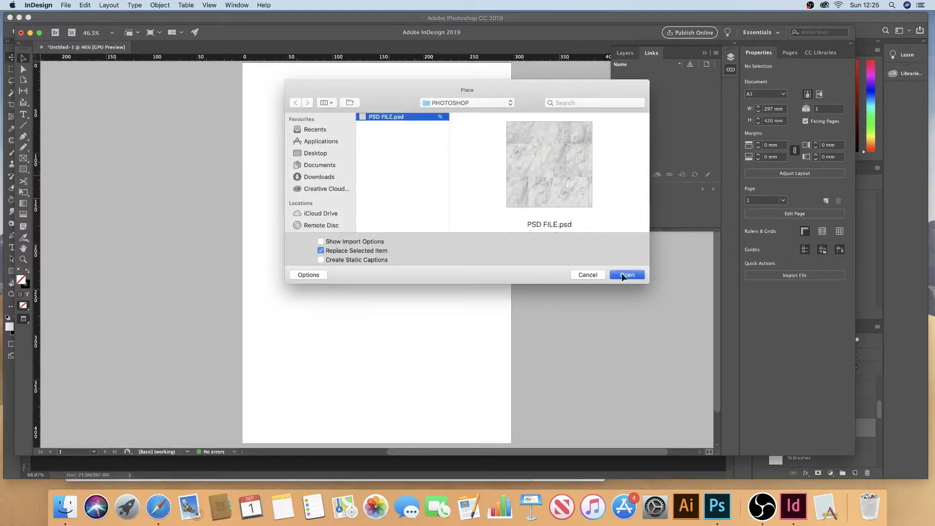
left_click(319, 142)
left_click_drag(462, 207, 392, 133)
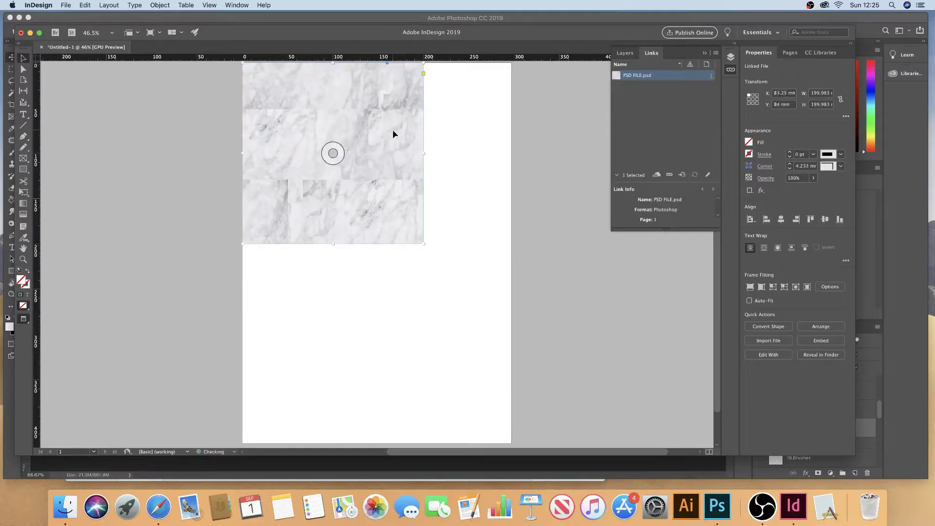
Step and repeat the placed marble tile once with a horizontal offset of 200 mm and a vertical offset of 0 mm
key("super+alt+u")
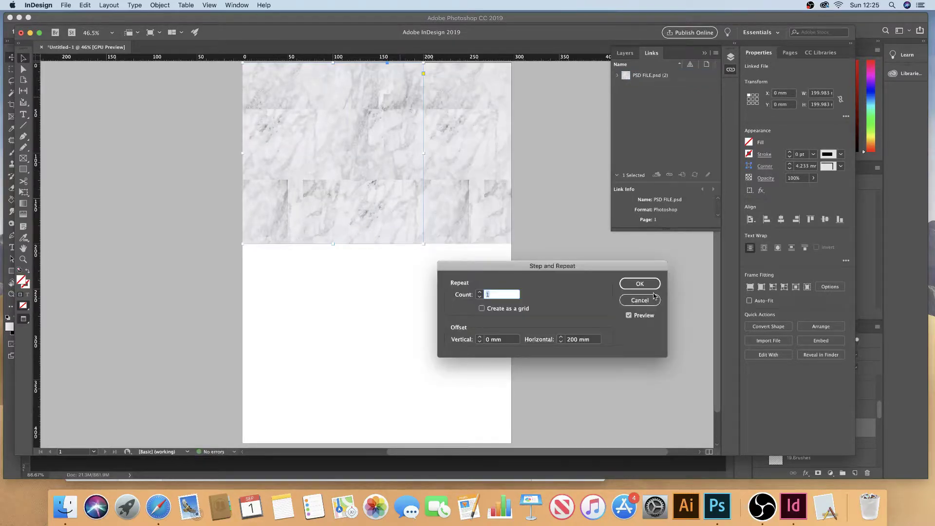
key("Return")
Step and repeat both marble tiles twice with a vertical offset of 200 mm and a horizontal offset of -100 mm
left_click_drag(606, 315, 419, 234)
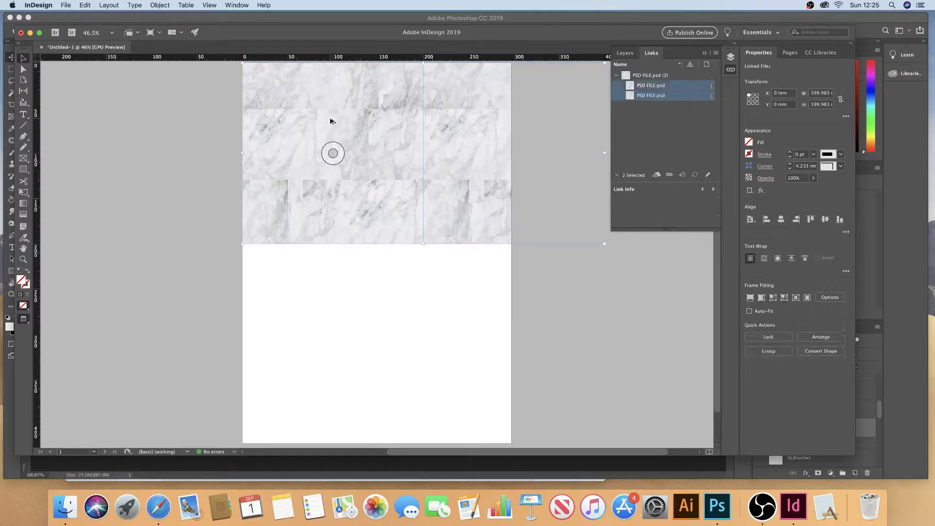
key("super+alt+u")
key("Tab")
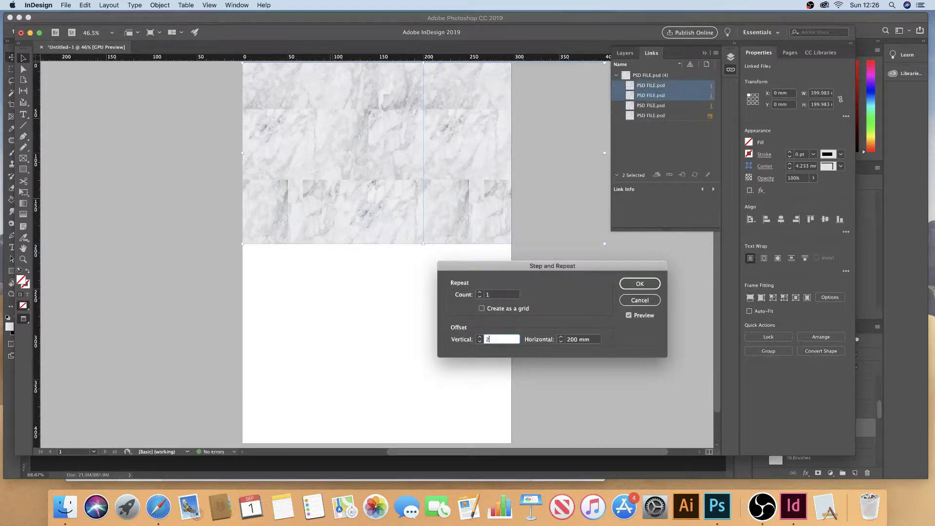
type("200")
key("Tab")
type("-")
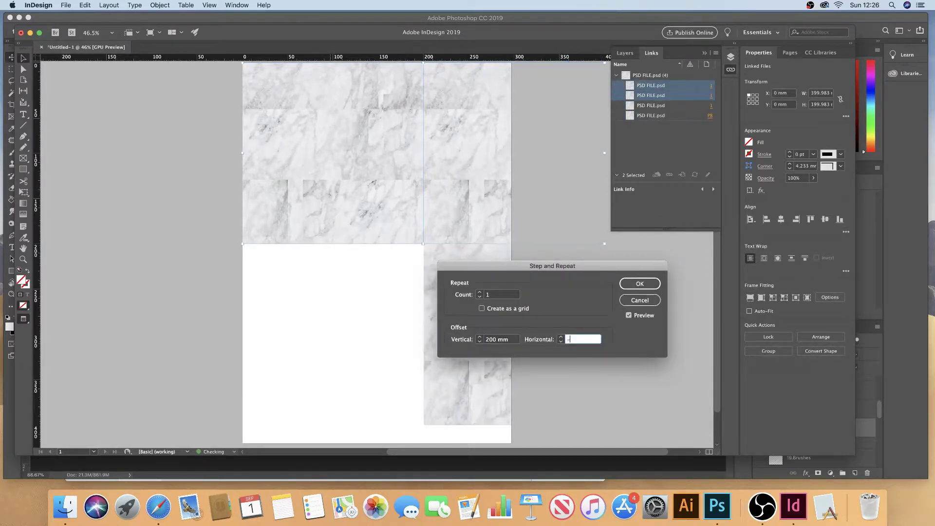
type("100")
key("Tab")
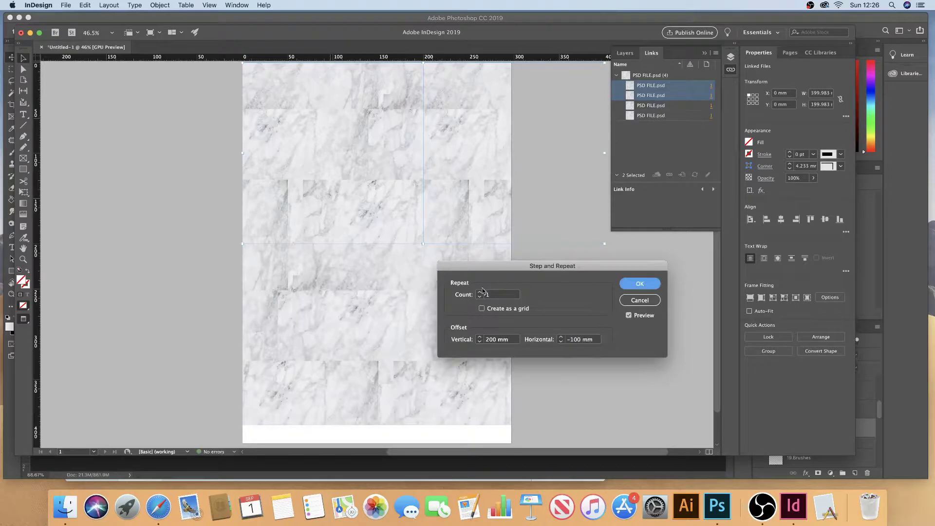
key("Return")
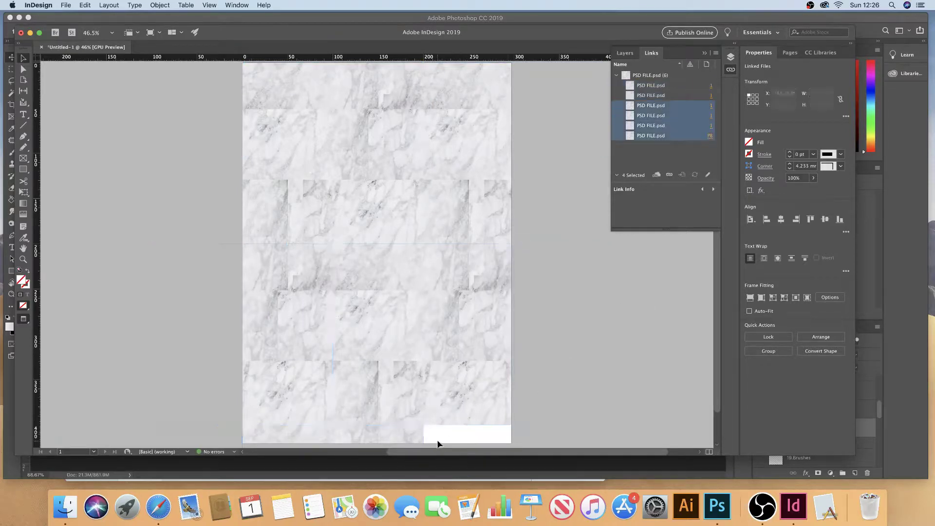
Step and repeat the tile at the page's lower edge once with a horizontal offset of 200 mm to fill the last blank corner
left_click(404, 416)
key("super+alt+u")
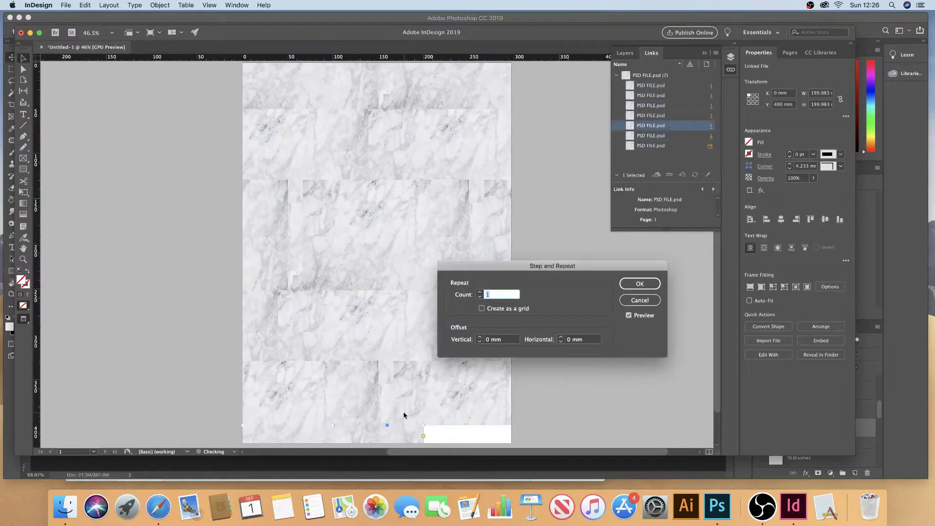
key("Tab")
key("Tab")
type("200")
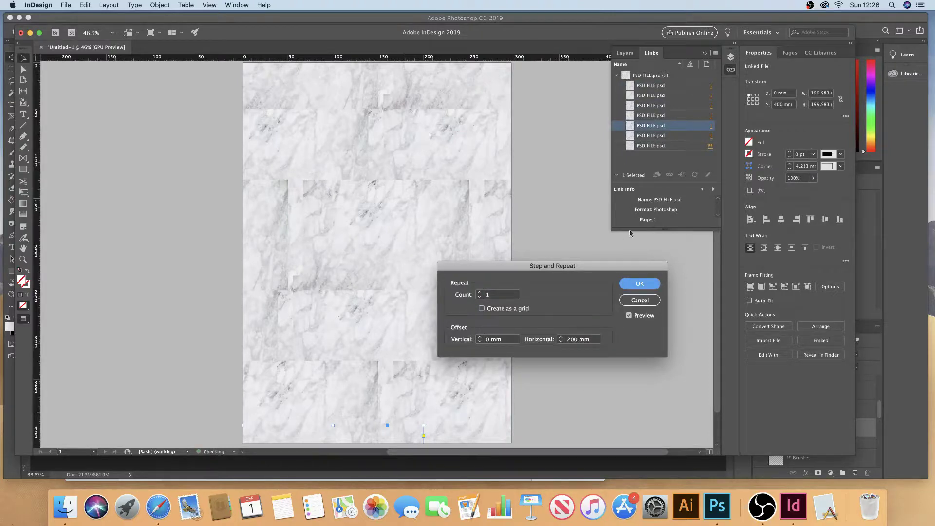
left_click(640, 284)
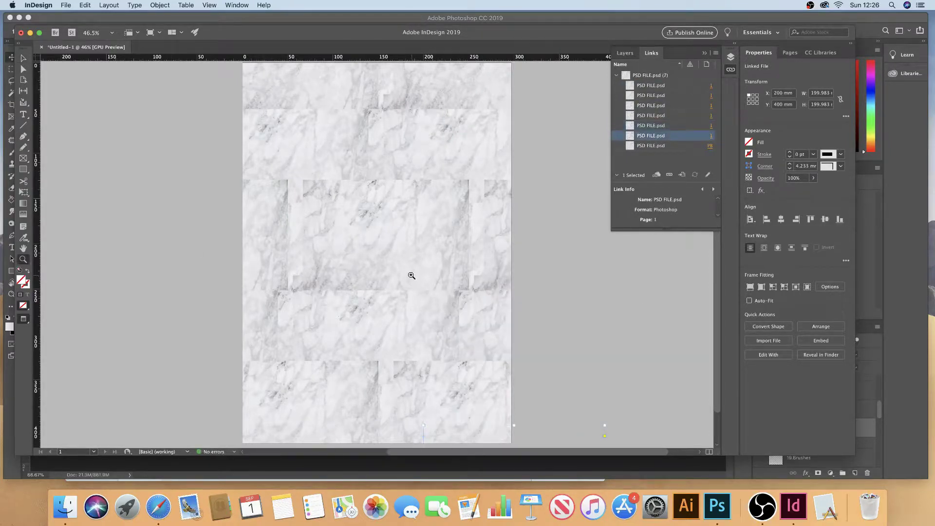
Inspect the repeated marble pattern up close for gaps and visible seams between the tiles
key("super+equal")
key("super+equal")
key("super+equal")
scroll(430, 269, "up", 2)
scroll(429, 269, "left", 2)
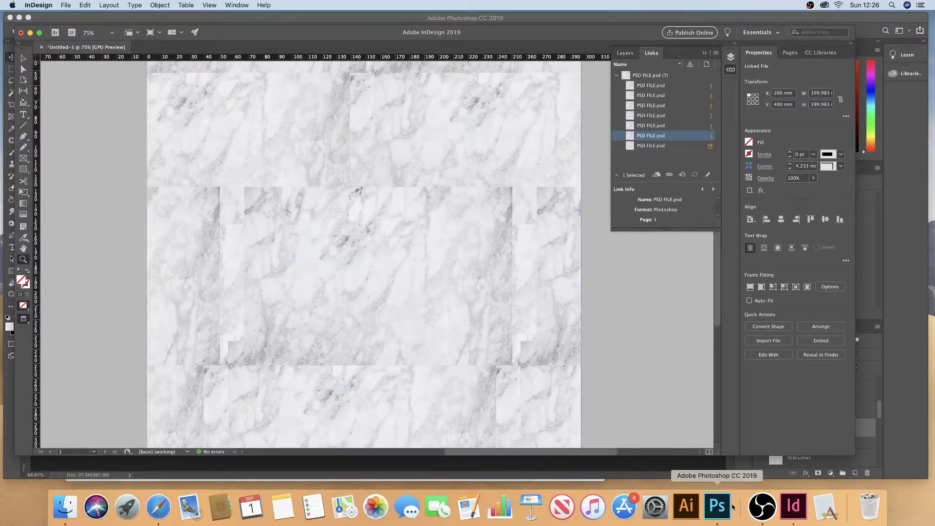
Switch back to Photoshop, group all the marble layers inside 21.COMPLEX PATTERN TILE, and name the group RAW FILES
left_click(717, 506)
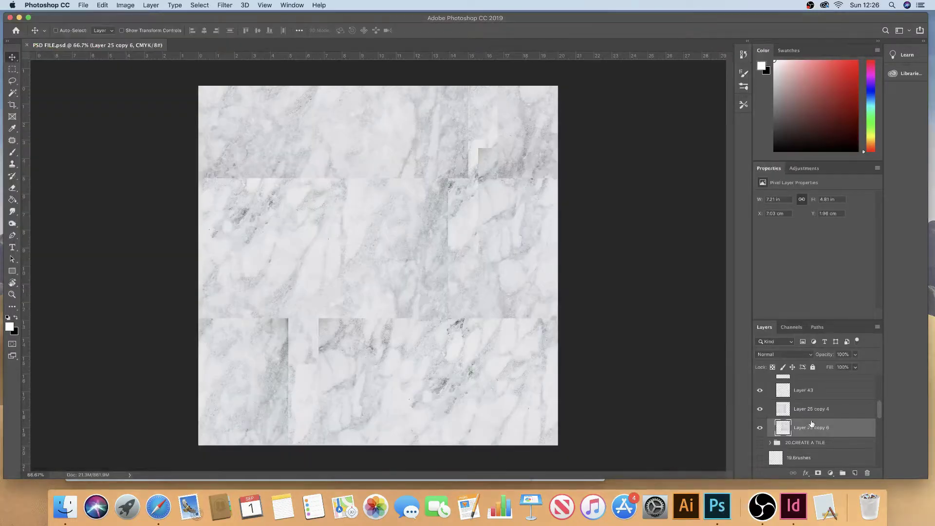
left_click_drag(877, 412, 878, 383)
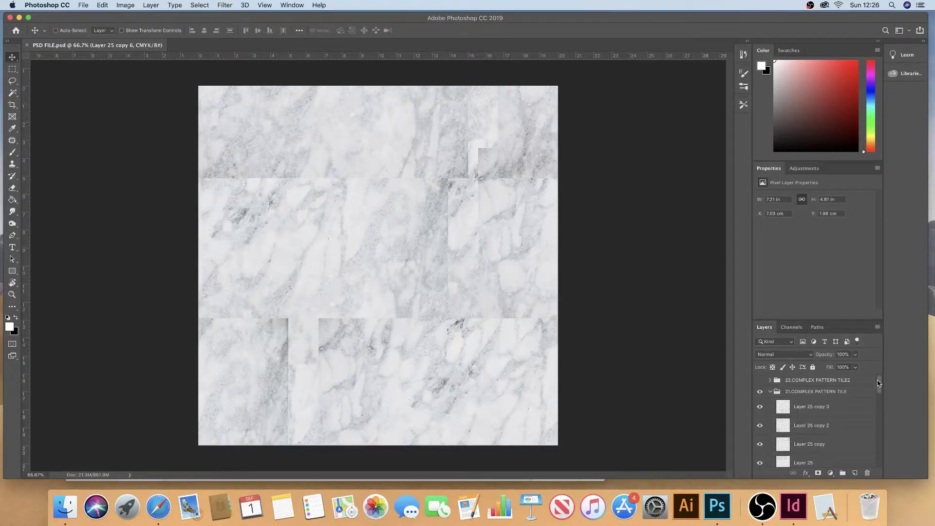
left_click(836, 413, "shift")
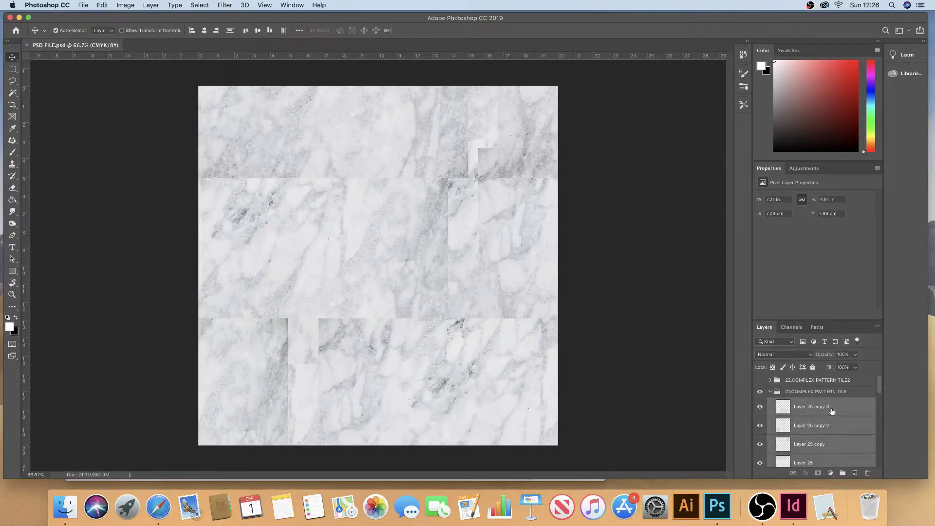
key("super+g")
left_click(761, 403)
left_click(761, 403)
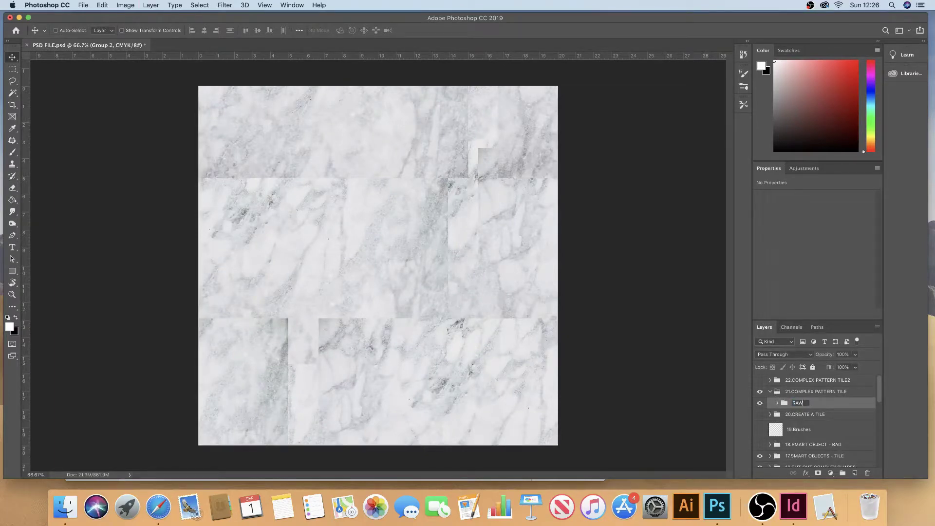
key("Return")
Duplicate the RAW FILES group, hide the original, and merge the copy into a single marble layer
key("super+j")
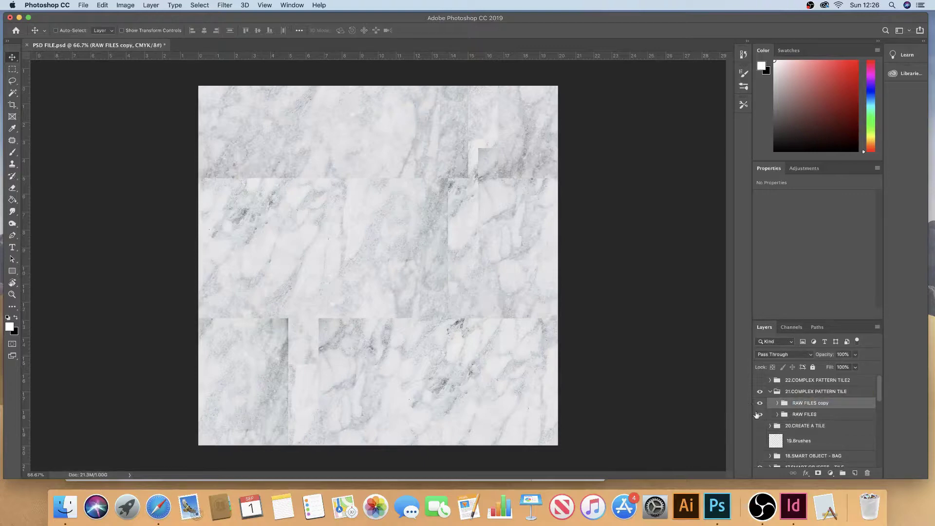
left_click(758, 414)
key("super+e")
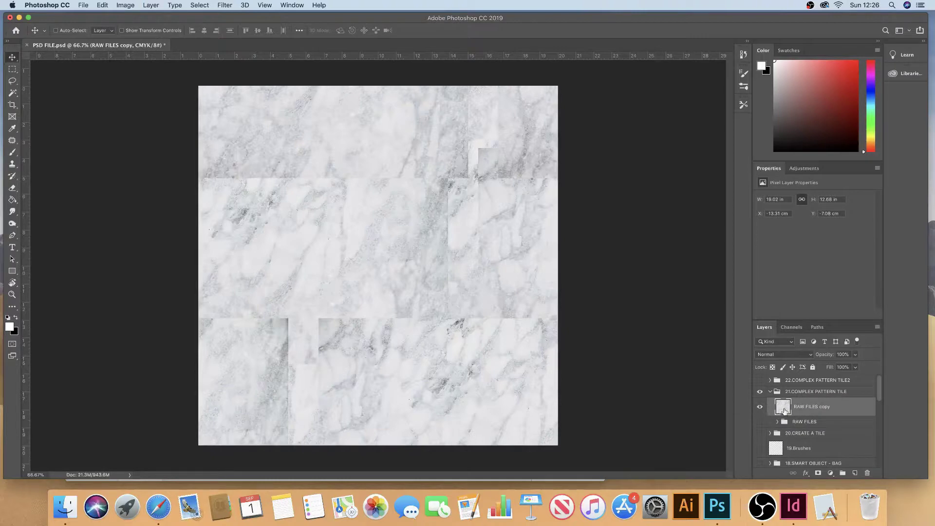
left_click(796, 423)
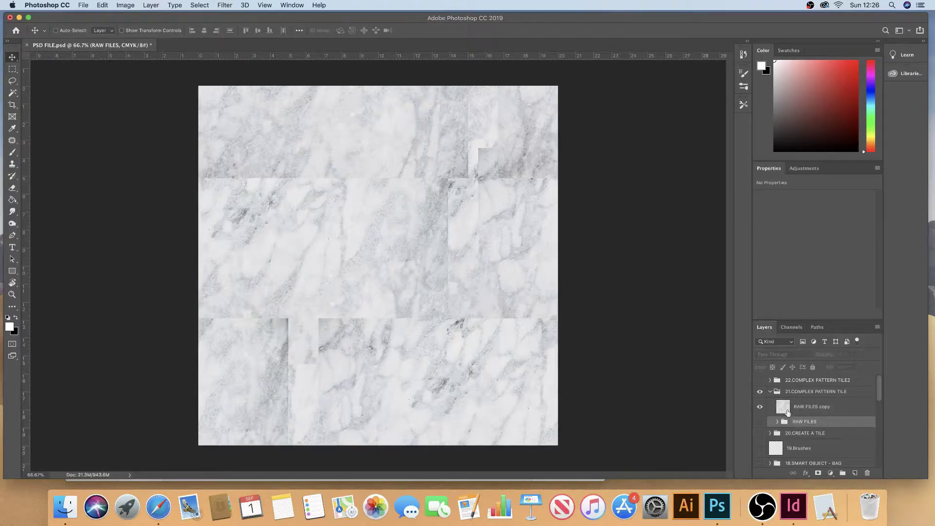
left_click(787, 413)
left_click(761, 407)
left_click(761, 408)
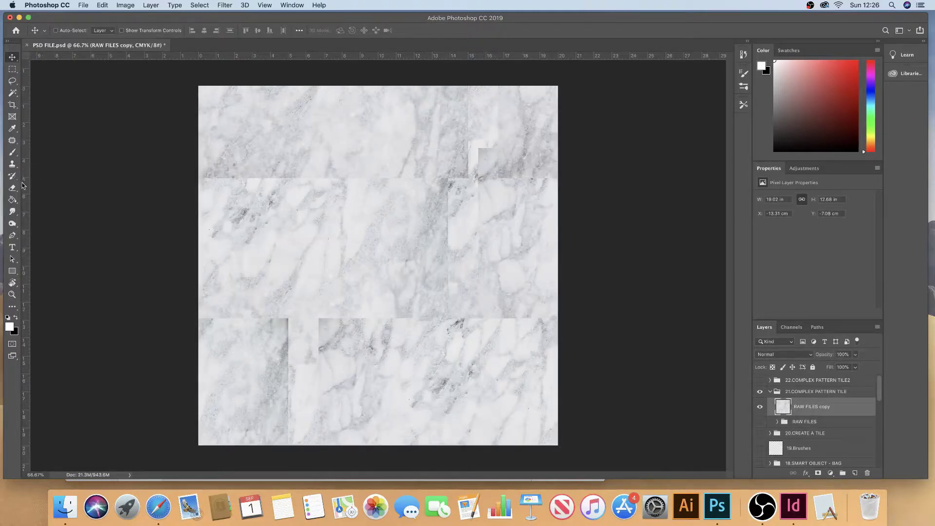
Use the Clone Stamp to paint sampled marble over the vertical seams in the middle band and the seams in the upper band
left_click(13, 165)
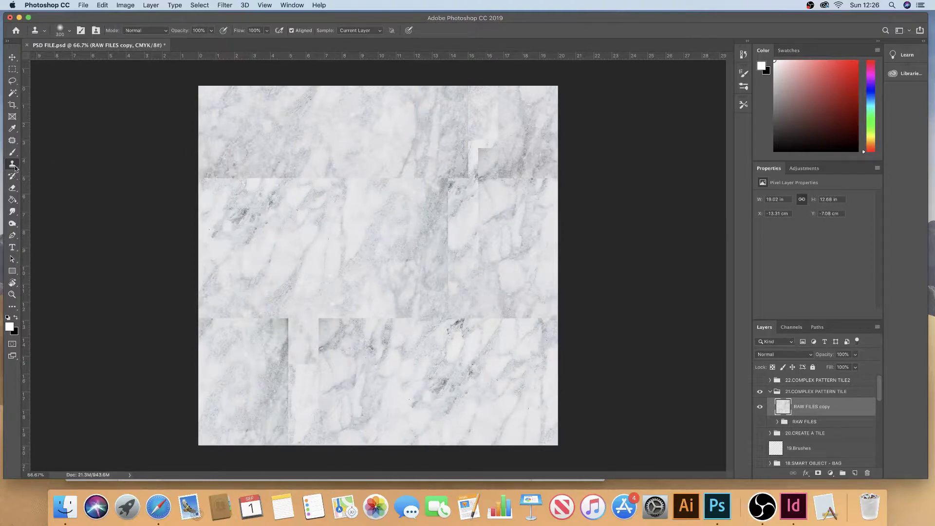
mouse_move(15, 168)
left_mouse_down()
mouse_move(46, 174)
mouse_move(34, 166)
mouse_move(42, 163)
left_mouse_up()
mouse_move(448, 190)
left_mouse_down()
mouse_move(448, 205)
mouse_move(440, 191)
mouse_move(452, 231)
mouse_move(450, 297)
mouse_move(444, 268)
mouse_move(462, 248)
left_mouse_up()
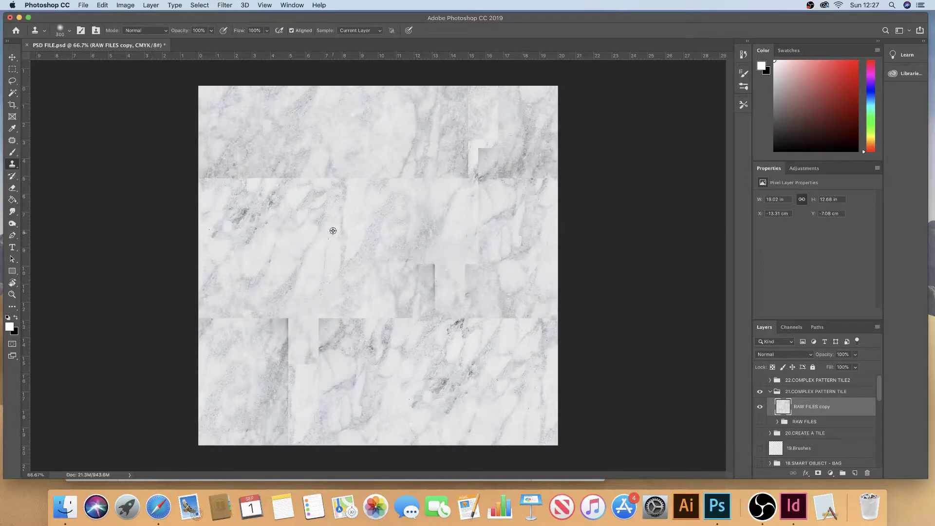
left_click(398, 241, "alt")
mouse_move(440, 256)
left_mouse_down()
mouse_move(428, 303)
mouse_move(475, 269)
mouse_move(464, 268)
mouse_move(474, 303)
mouse_move(481, 271)
mouse_move(463, 246)
mouse_move(476, 229)
mouse_move(474, 188)
mouse_move(490, 146)
mouse_move(467, 181)
mouse_move(445, 167)
mouse_move(463, 129)
mouse_move(440, 190)
mouse_move(431, 180)
mouse_move(317, 173)
mouse_move(214, 176)
mouse_move(222, 187)
left_mouse_up()
left_click(461, 254, "alt")
left_click(434, 233, "alt")
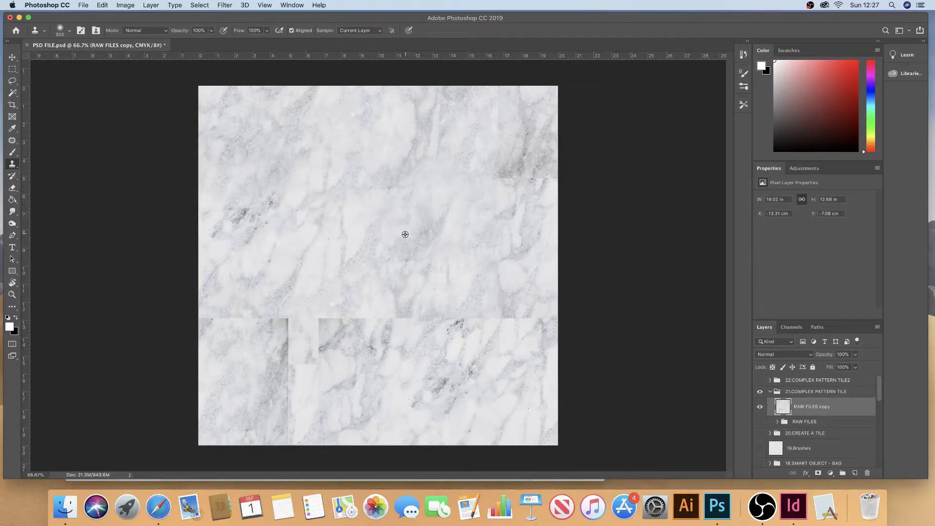
Clone sampled marble over the horizontal seam above the lower band and the vertical seam inside that band
mouse_move(297, 308)
left_mouse_down()
mouse_move(285, 319)
mouse_move(280, 360)
mouse_move(250, 313)
mouse_move(212, 316)
left_mouse_up()
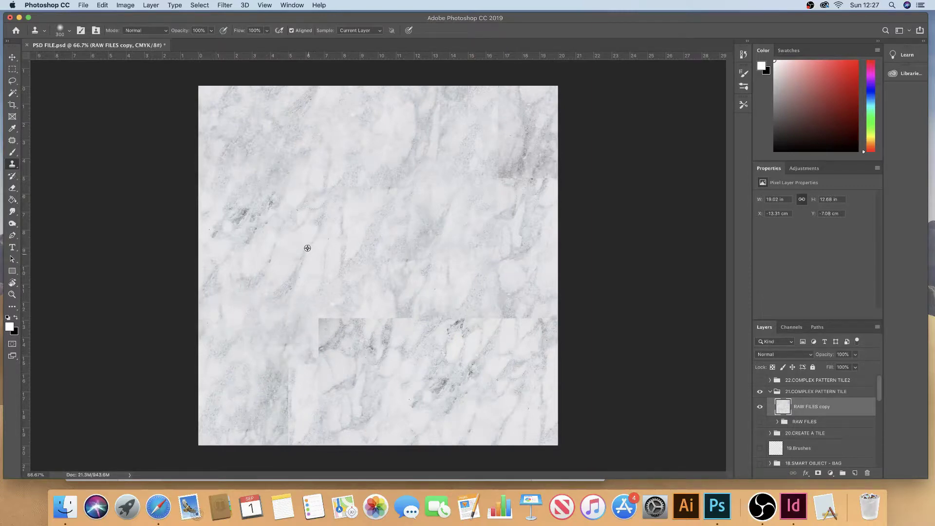
mouse_move(326, 315)
left_mouse_down()
mouse_move(344, 324)
mouse_move(371, 317)
mouse_move(334, 310)
mouse_move(475, 317)
left_mouse_up()
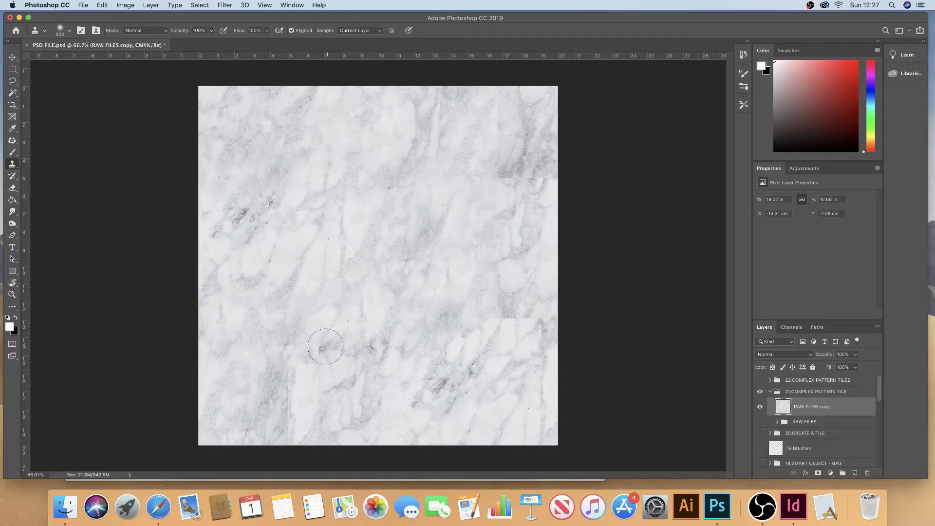
mouse_move(320, 390)
left_mouse_down()
mouse_move(318, 413)
mouse_move(298, 361)
mouse_move(290, 405)
left_mouse_up()
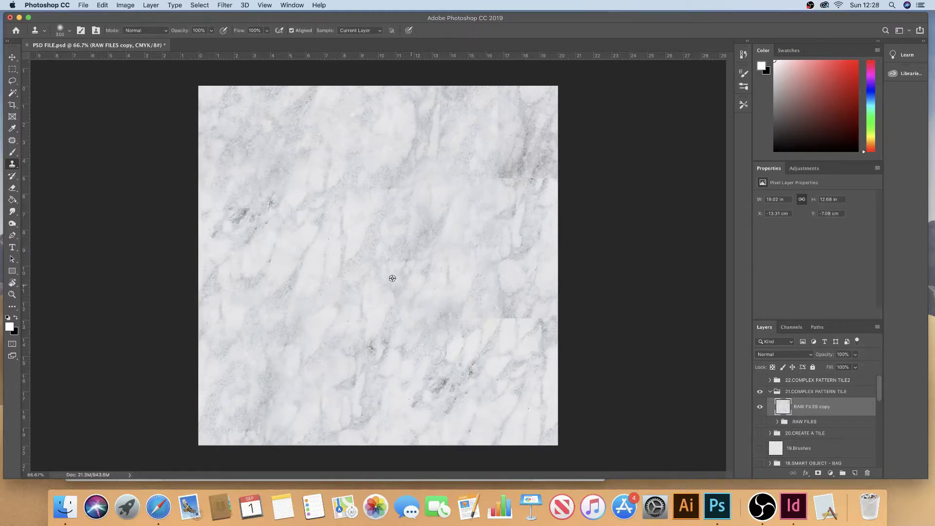
left_click(334, 259, "alt")
left_click_drag(429, 318, 548, 325)
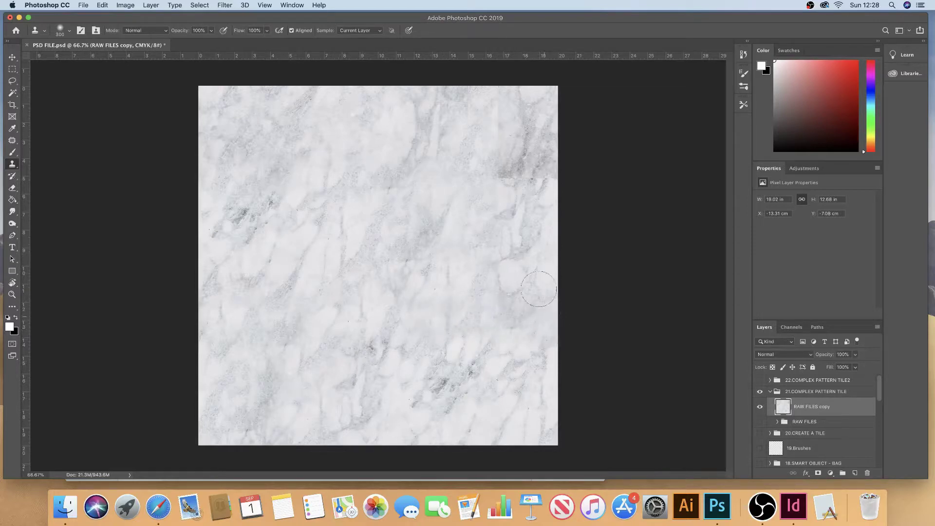
Clone marble over the seam in the tile's upper-right area, soften repeated patches around the centre and lower band, and save the PSD
left_click(372, 249, "alt")
mouse_move(441, 176)
left_mouse_down()
mouse_move(529, 175)
mouse_move(542, 178)
mouse_move(544, 198)
mouse_move(538, 176)
mouse_move(502, 175)
left_mouse_up()
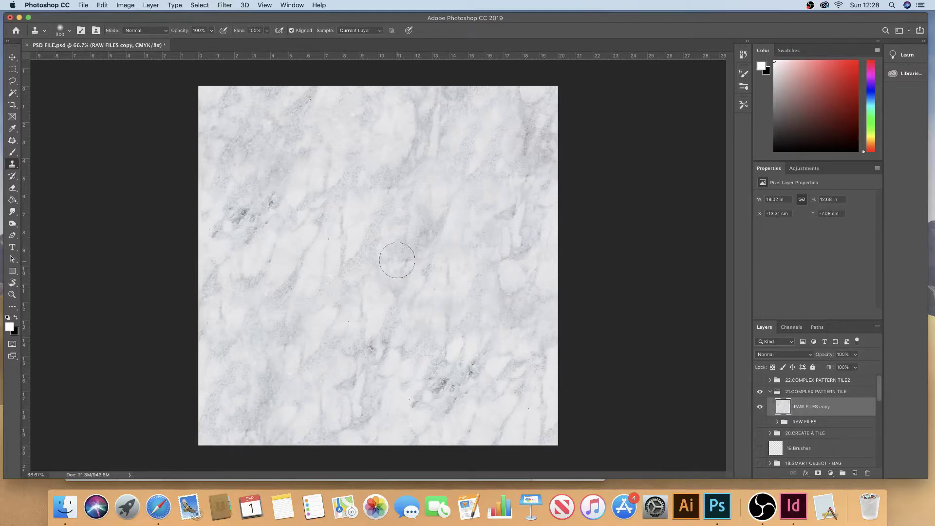
mouse_move(413, 245)
left_mouse_down()
mouse_move(445, 259)
mouse_move(445, 251)
left_mouse_up()
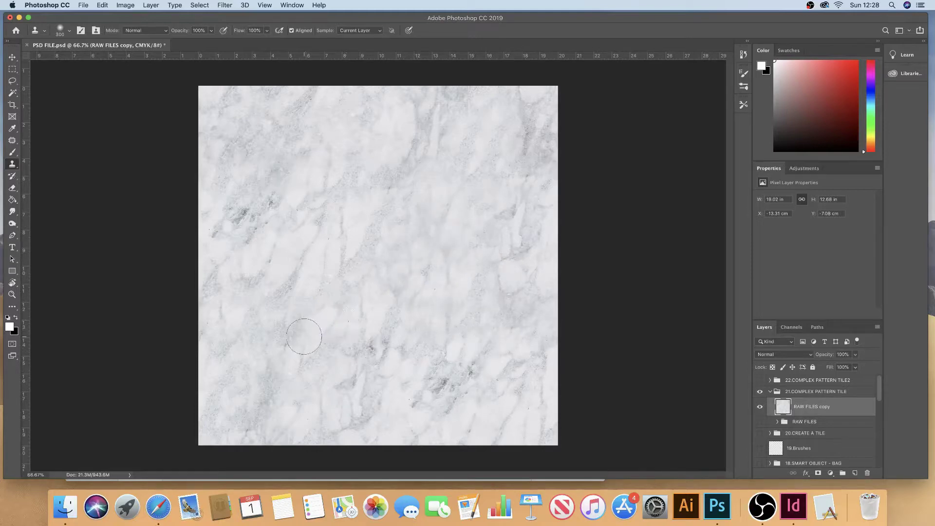
left_click_drag(282, 344, 365, 347)
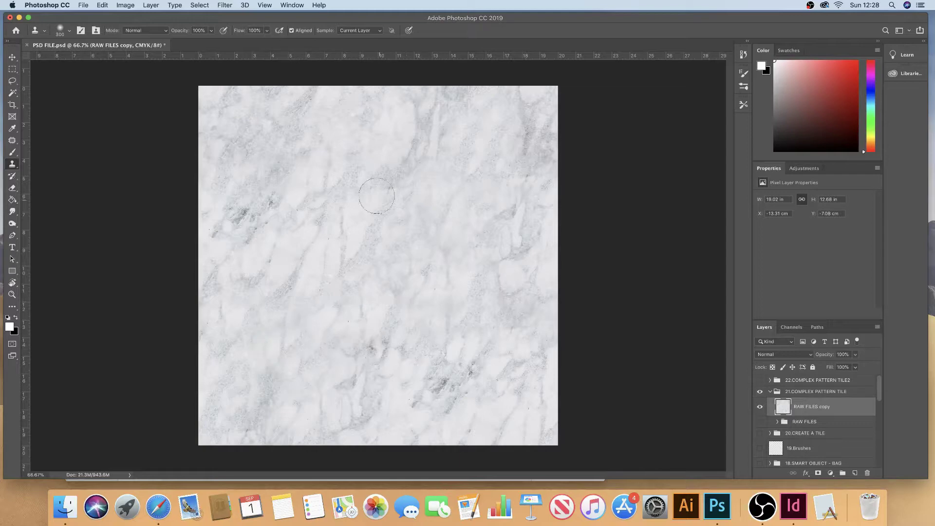
mouse_move(377, 195)
left_mouse_down()
mouse_move(412, 176)
mouse_move(405, 167)
mouse_move(373, 174)
mouse_move(416, 154)
mouse_move(429, 191)
left_mouse_up()
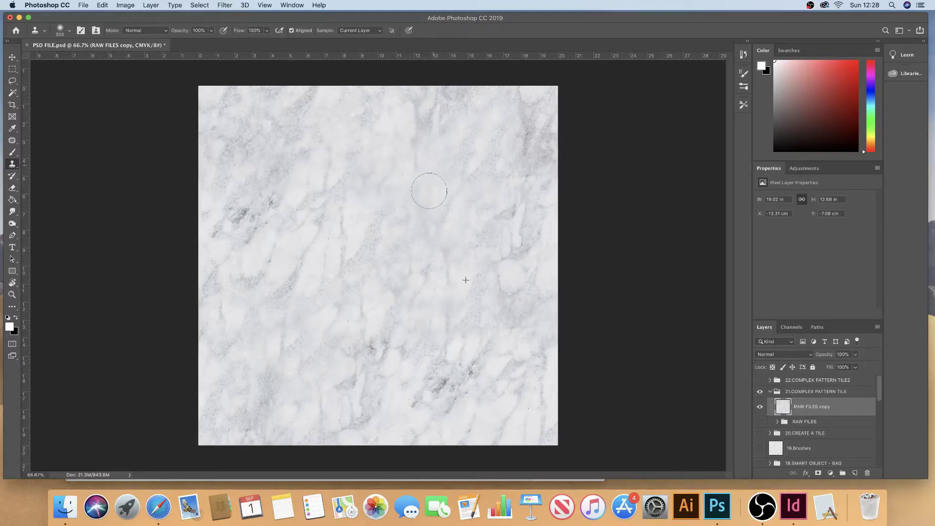
left_click(409, 368, "alt")
left_click(464, 280)
key("super+s")
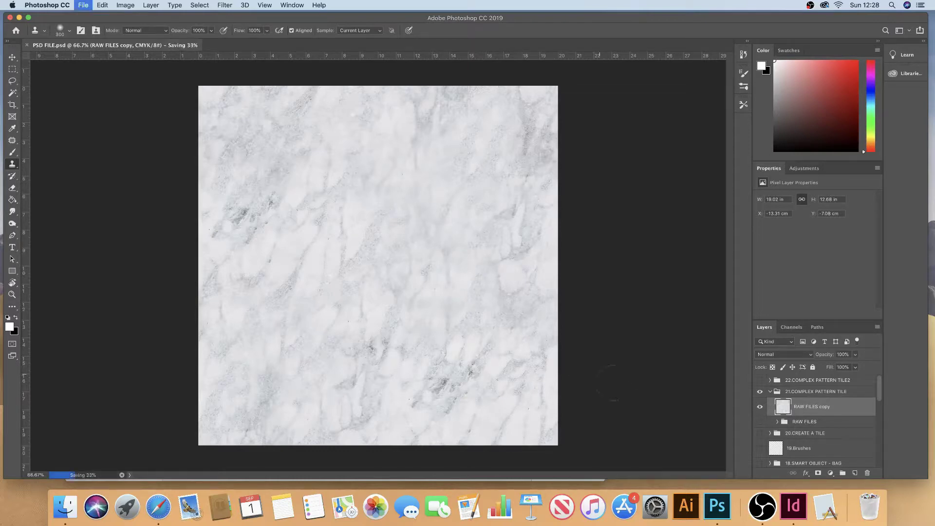
Switch to InDesign and update all the modified PSD FILE.psd links
left_click(794, 509)
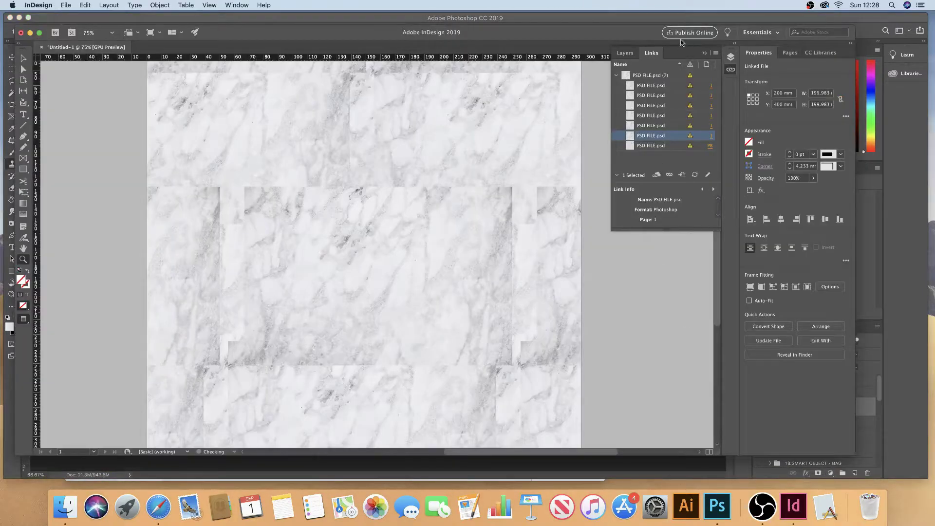
left_click(661, 77)
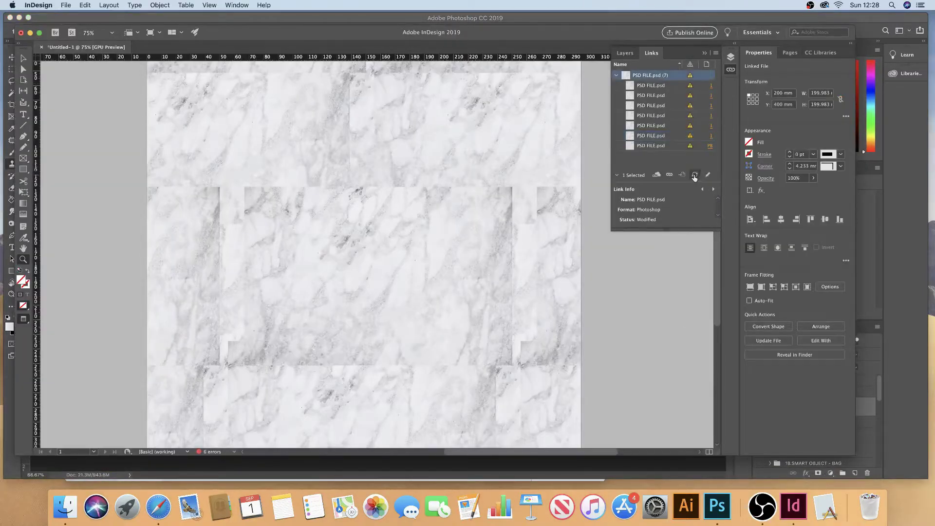
left_click(695, 176)
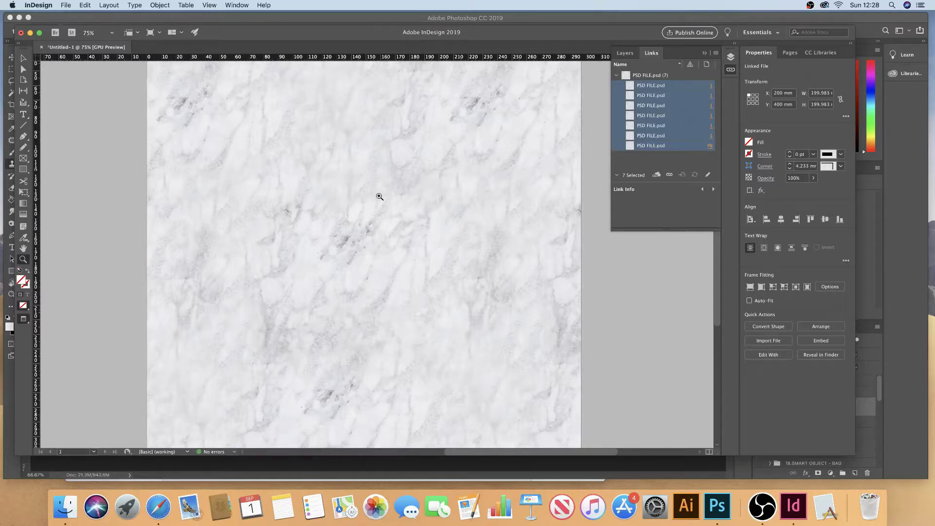
left_click(211, 4)
left_click(212, 4)
left_click(211, 4)
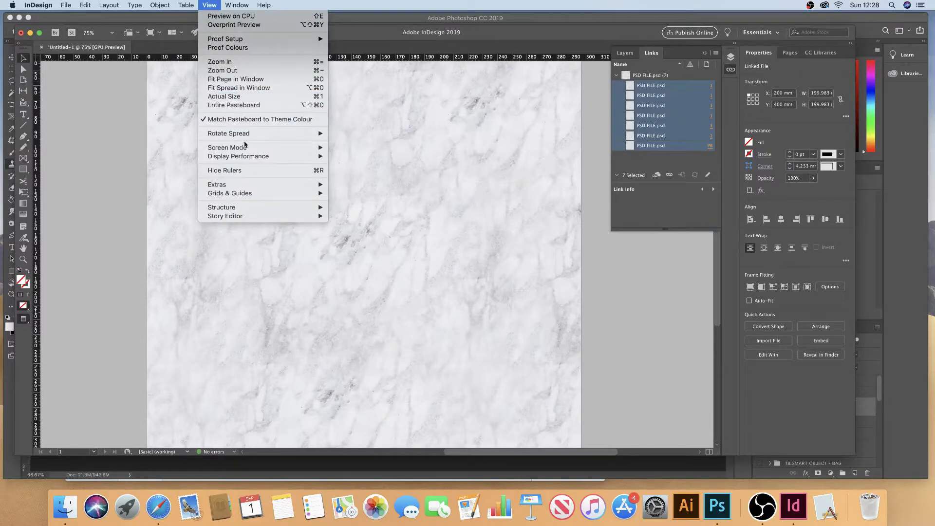
mouse_move(288, 150)
left_click(349, 147)
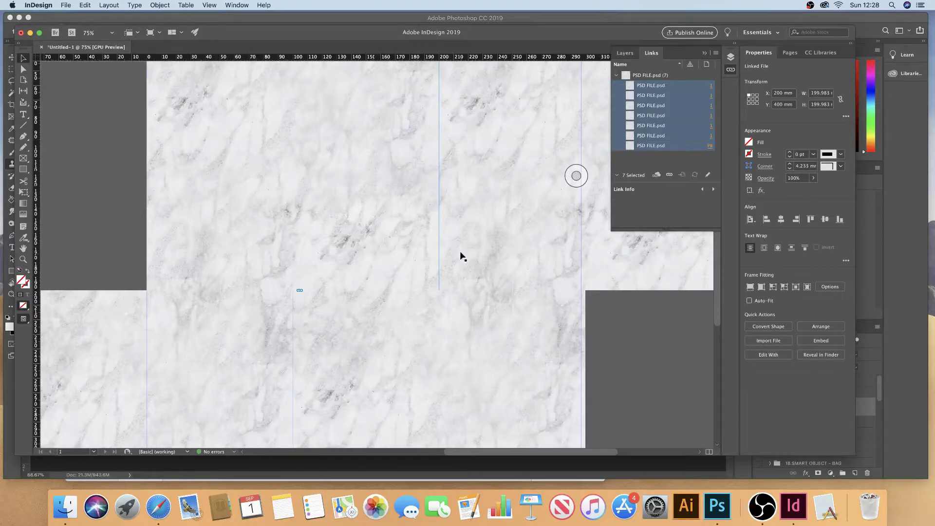
left_click(209, 5)
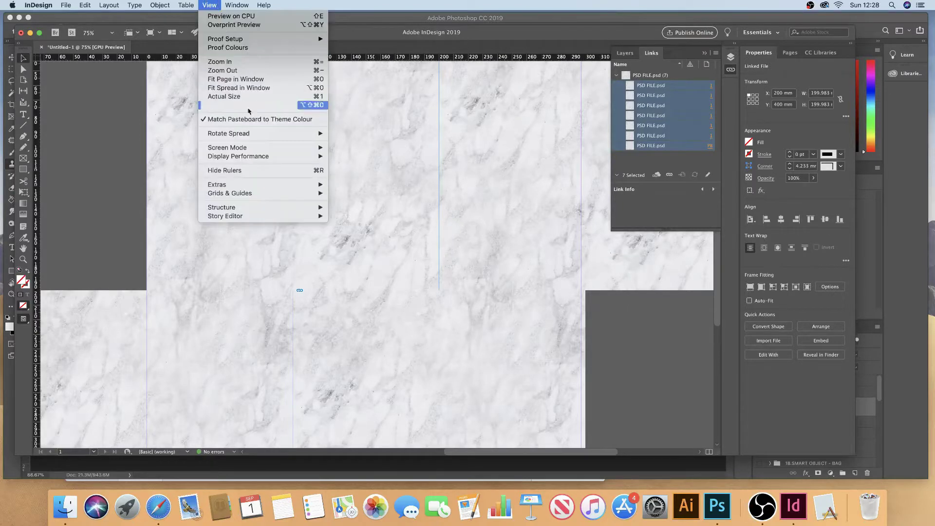
mouse_move(258, 147)
left_click(350, 156)
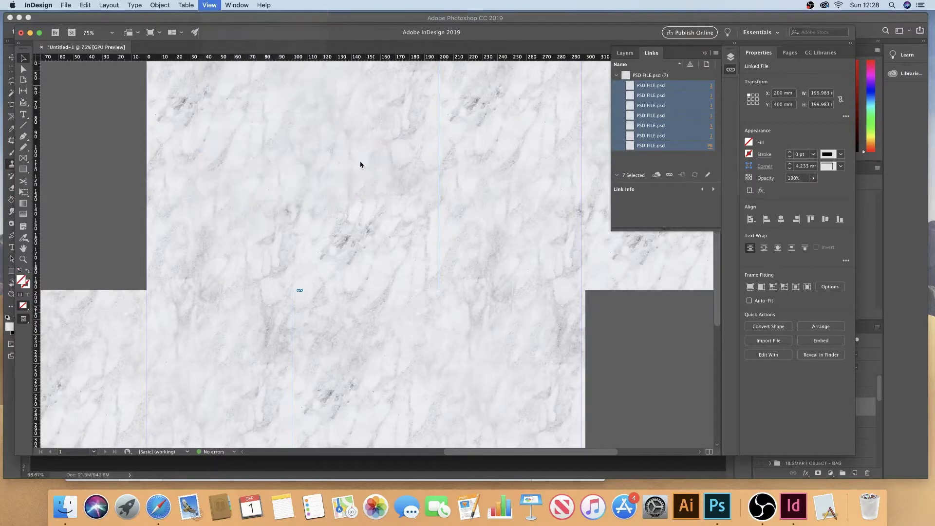
left_click(215, 5)
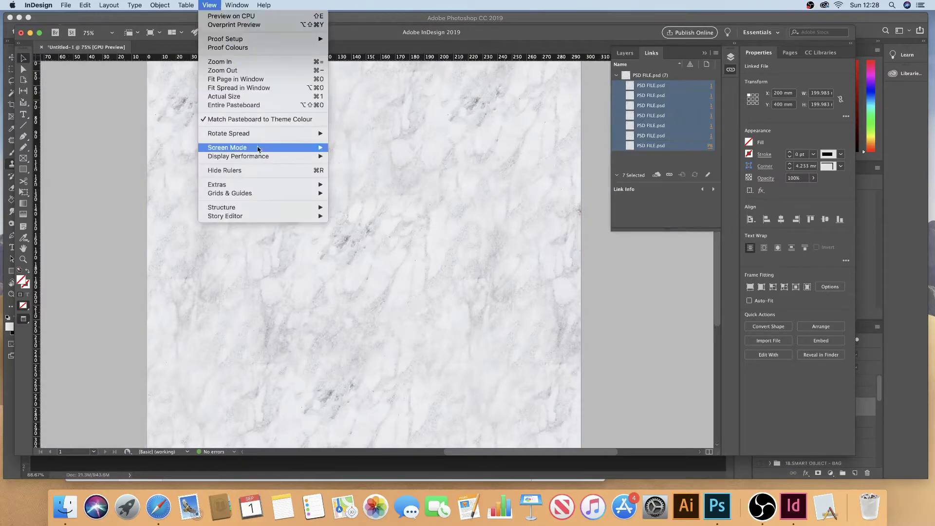
mouse_move(263, 157)
left_click(345, 157)
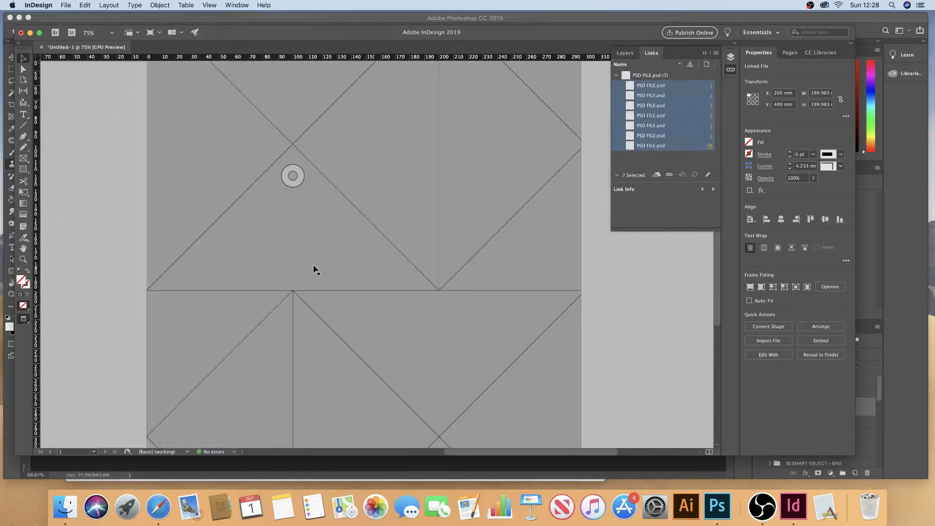
Set the display performance to High Quality Display and inspect the marble repeat across the whole page
left_click(209, 5)
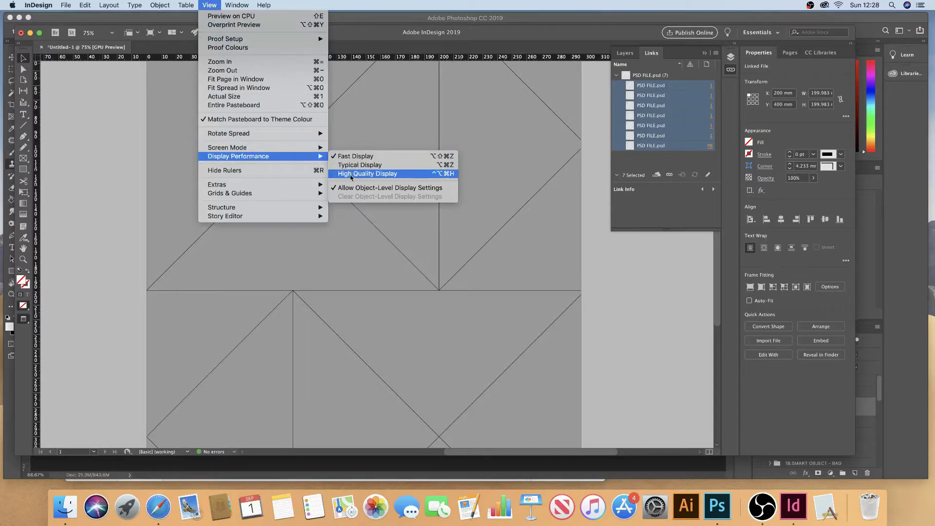
mouse_move(314, 156)
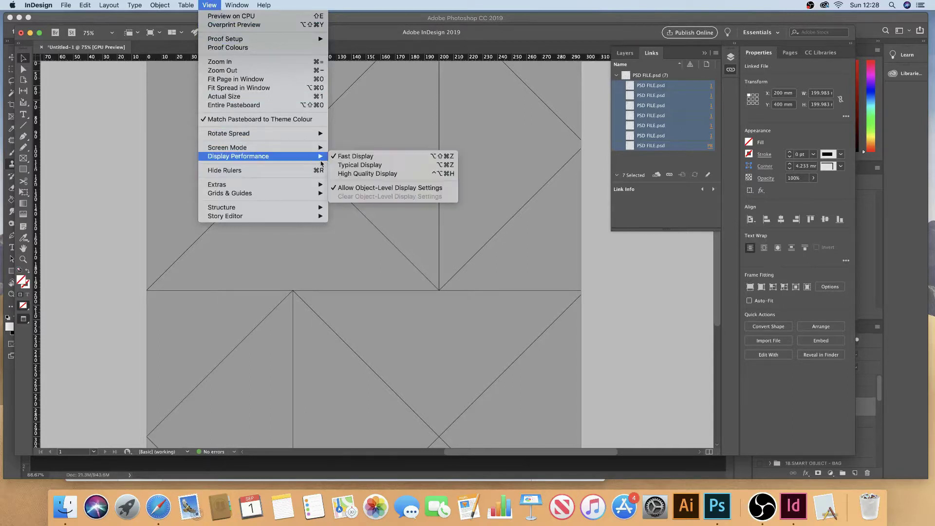
left_click(354, 176)
left_click(68, 224)
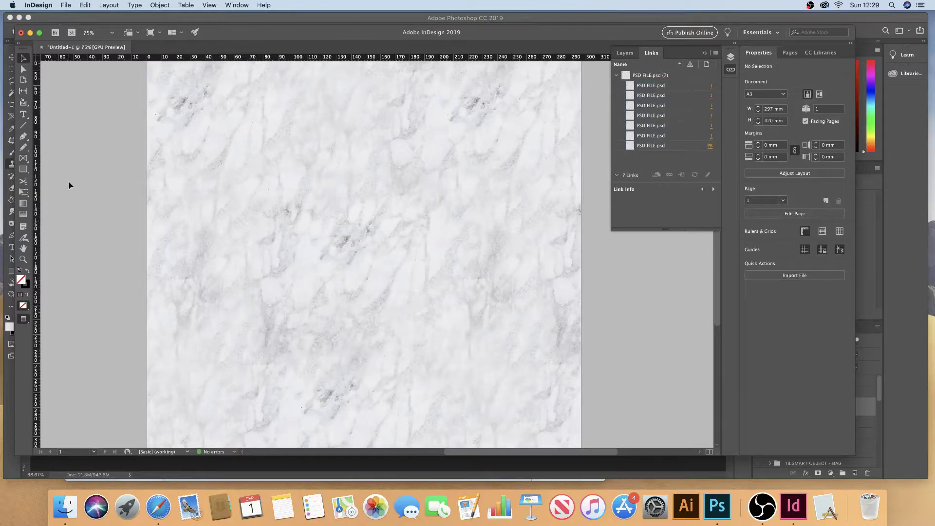
left_click_drag(235, 208, 251, 263)
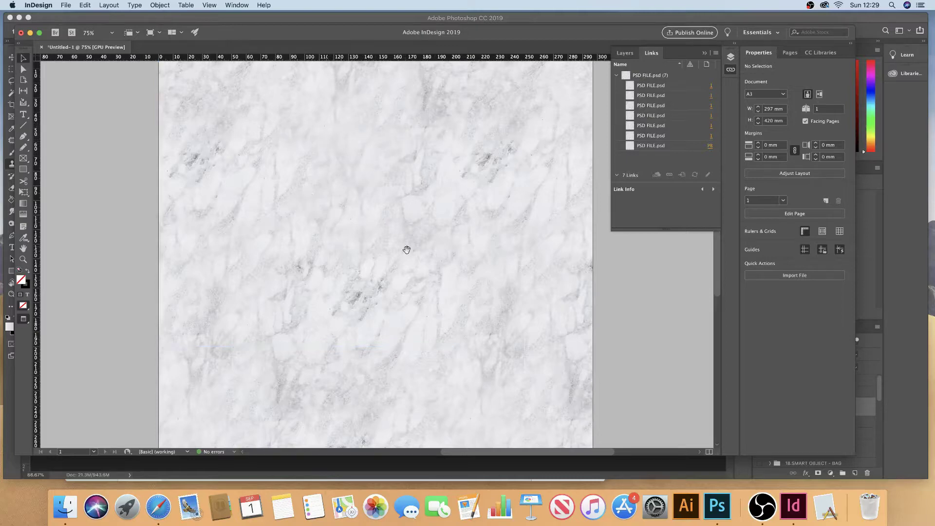
key("super+0")
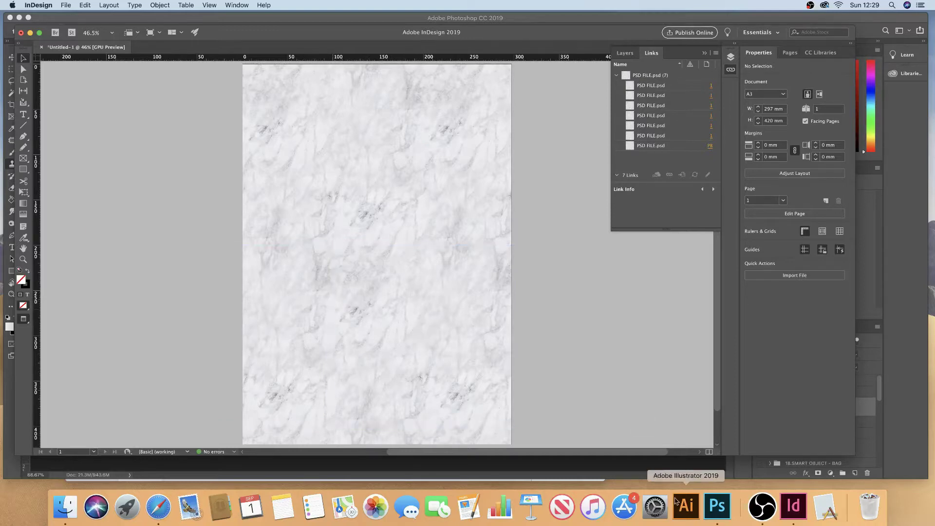
Switch to Photoshop and clone sampled marble over the remaining horizontal seam in the tile's upper-right area and around its centre
left_click(718, 509)
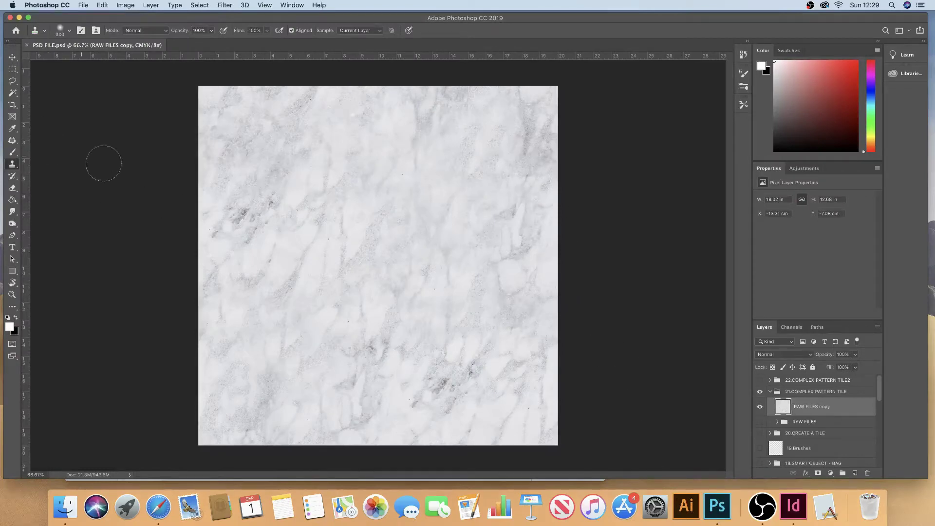
left_click(331, 305, "alt")
mouse_move(526, 179)
left_mouse_down()
mouse_move(526, 169)
mouse_move(515, 178)
mouse_move(443, 167)
mouse_move(467, 201)
mouse_move(441, 185)
left_mouse_up()
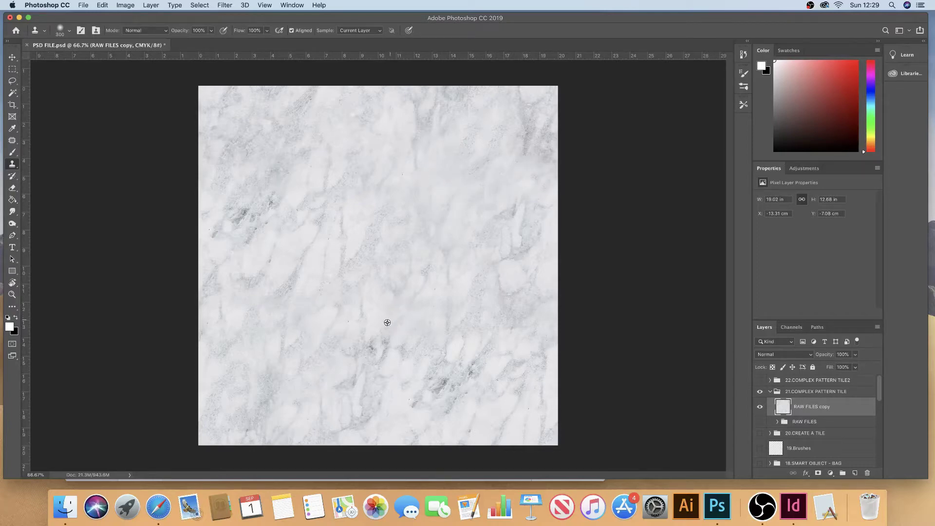
left_click(369, 329, "alt")
mouse_move(374, 232)
left_mouse_down()
mouse_move(436, 141)
mouse_move(460, 186)
mouse_move(434, 227)
left_mouse_up()
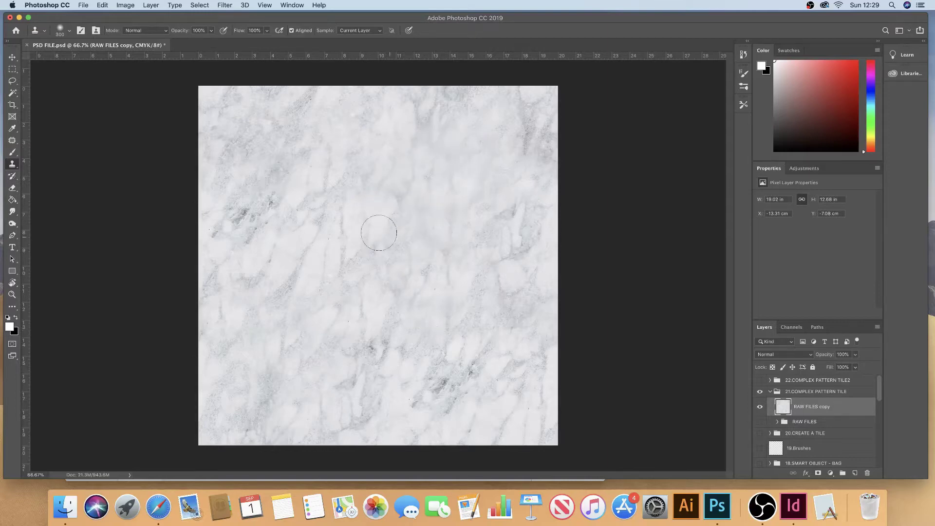
Clone marble over the veins in the tile's upper-left area, stamp a small dark vein right of centre, and save the PSD
left_click(359, 291, "alt")
mouse_move(317, 218)
left_mouse_down()
mouse_move(313, 151)
mouse_move(326, 137)
left_mouse_up()
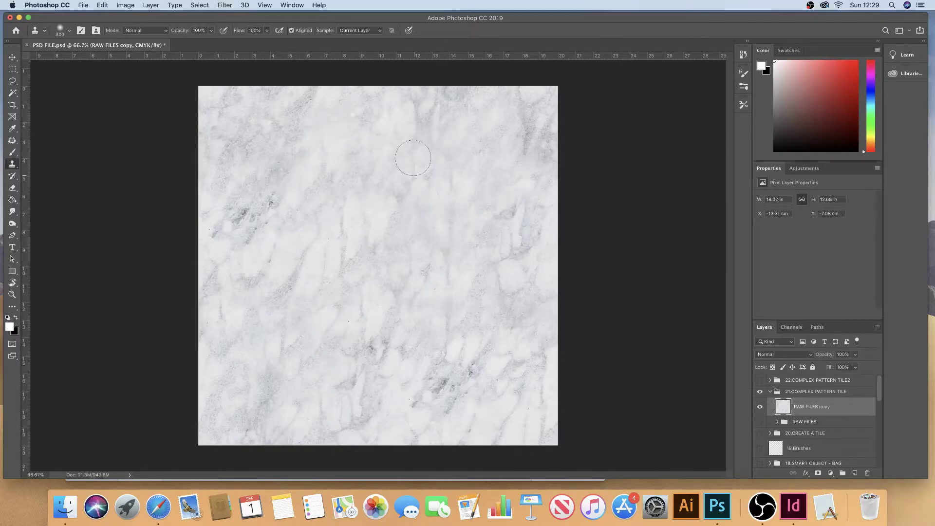
mouse_move(258, 221)
left_mouse_down()
mouse_move(295, 217)
mouse_move(281, 235)
mouse_move(288, 130)
mouse_move(250, 188)
mouse_move(322, 163)
left_mouse_up()
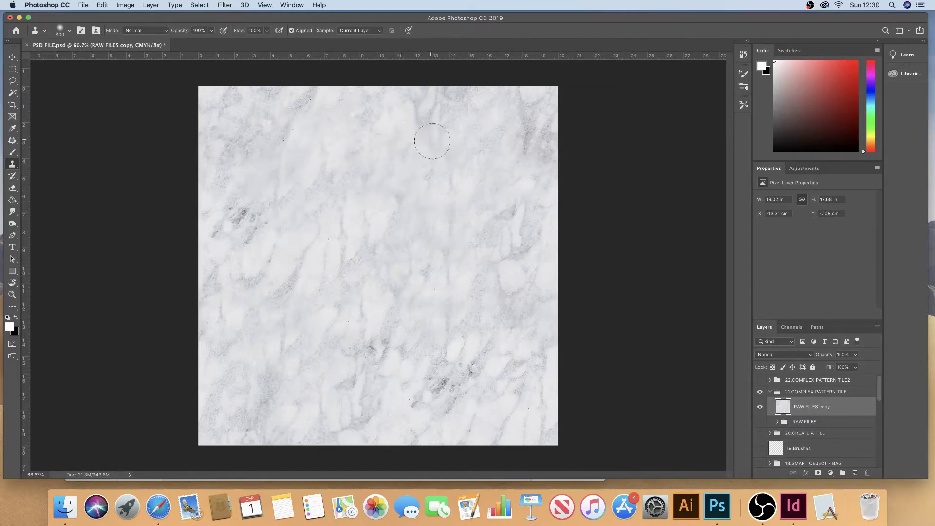
mouse_move(443, 195)
left_mouse_down()
mouse_move(451, 230)
mouse_move(462, 221)
left_mouse_up()
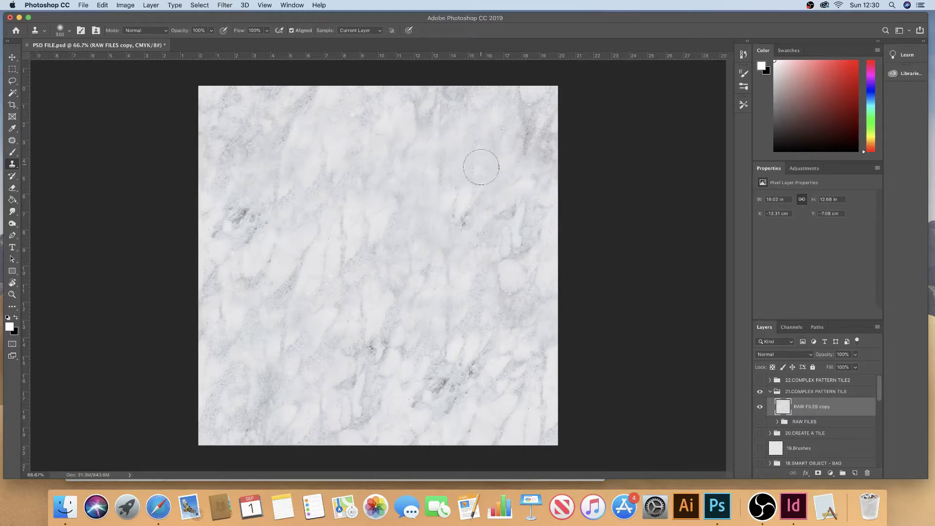
key("super+s")
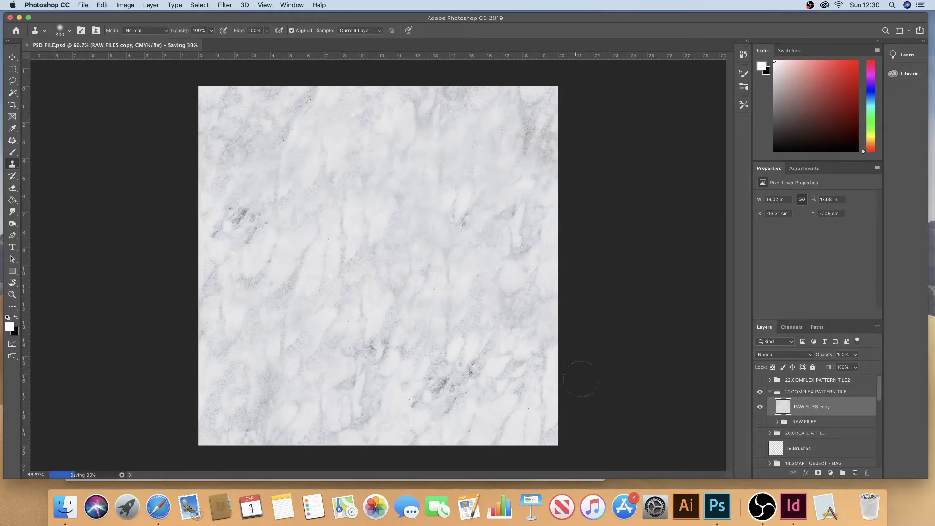
Switch back to InDesign and refresh every PSD FILE.psd link with the newly saved tile
left_click(795, 509)
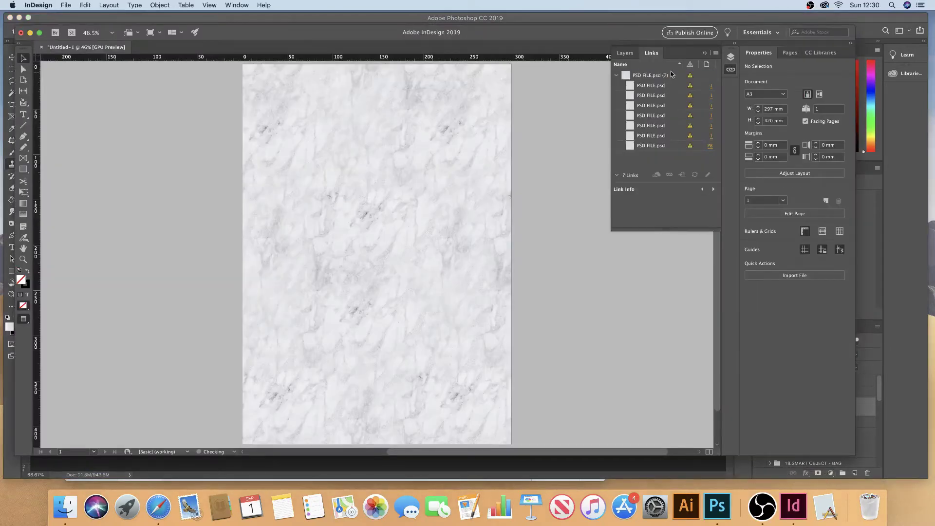
left_click(671, 73)
key("super+a")
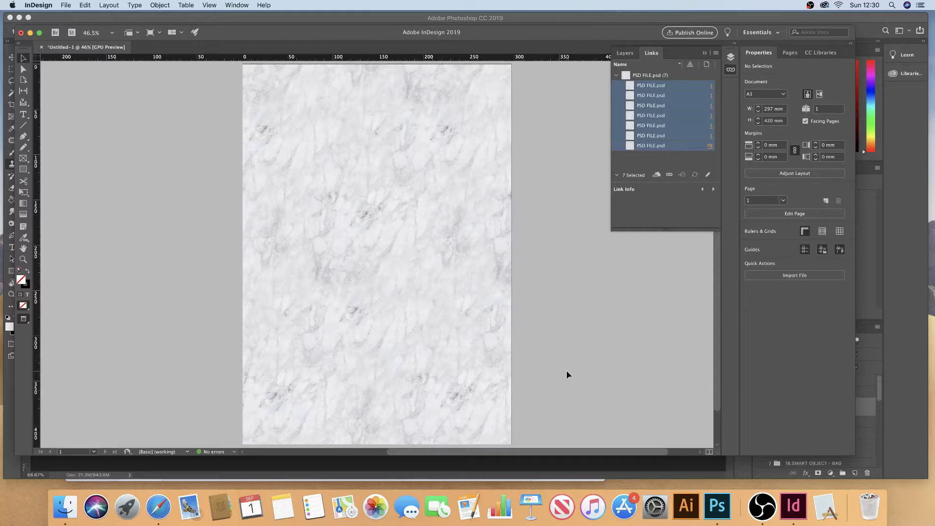
Inspect the updated marble repeat at up to 100% zoom for seams and obvious repetition
key("z")
left_click(398, 246)
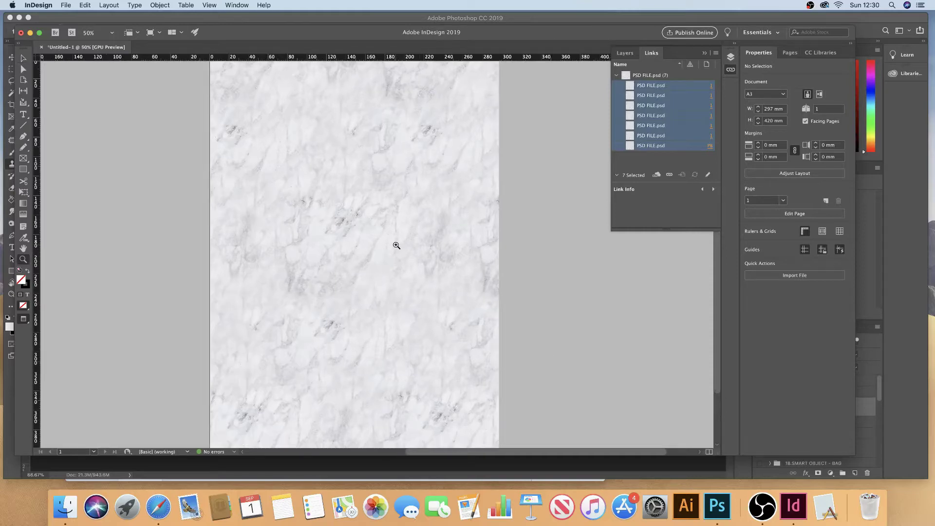
left_click(397, 245)
left_click_drag(396, 246, 445, 275)
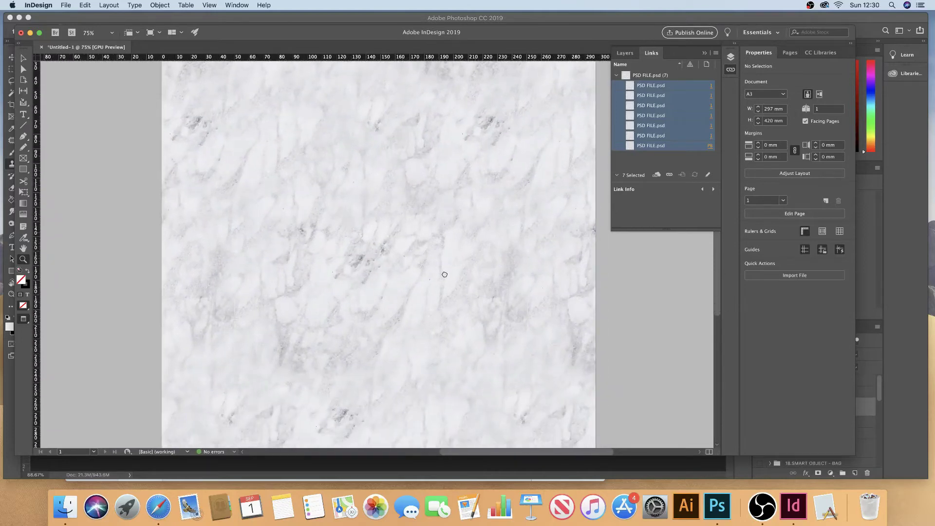
key("v")
key("z")
left_click(444, 208)
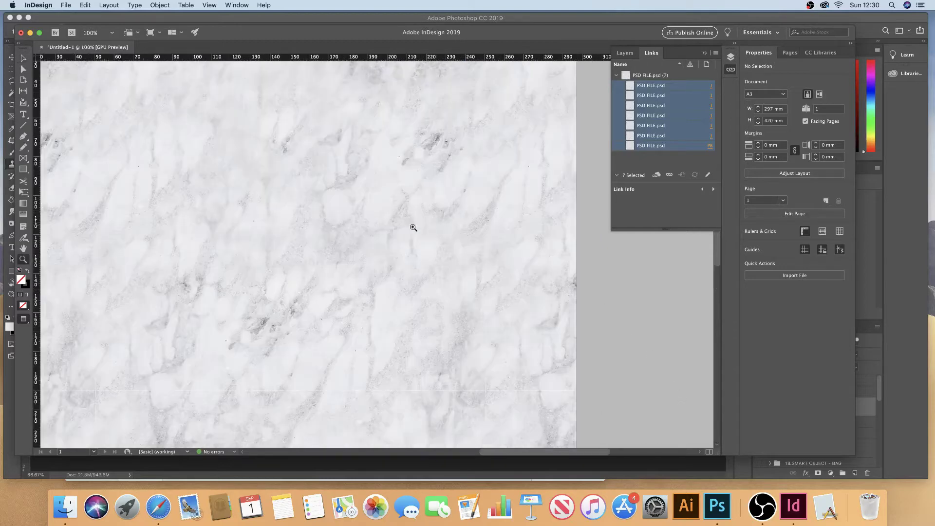
Check the whole marble repeat across the page at 50% zoom
left_click(346, 234, "alt")
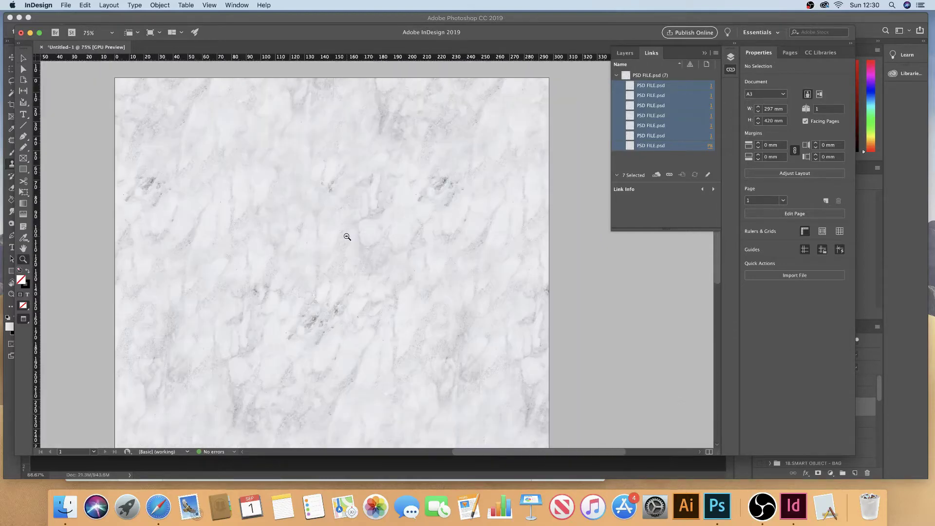
left_click(355, 247, "alt")
key("v")
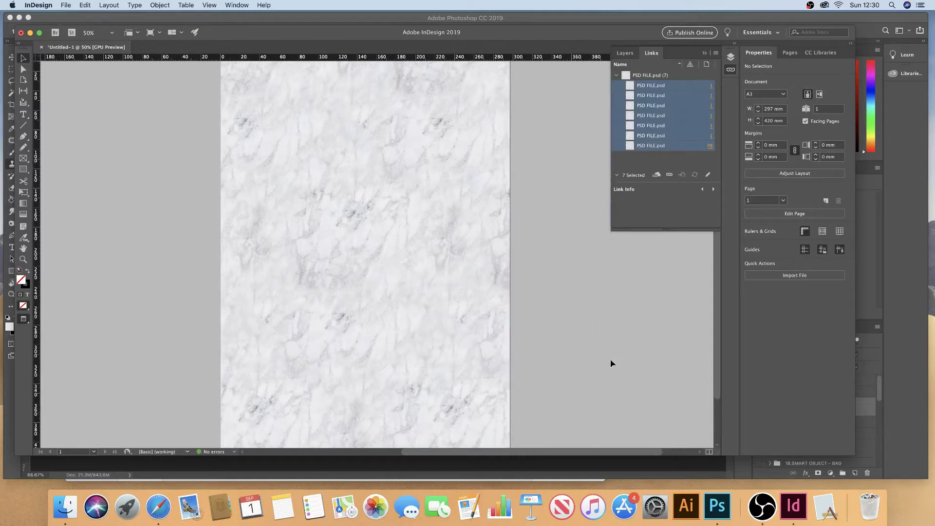
Switch to Photoshop and copy a tall central marble rectangle, about 3.3 × 5.6 in with a 30 px feather, onto a new layer
left_click(723, 509)
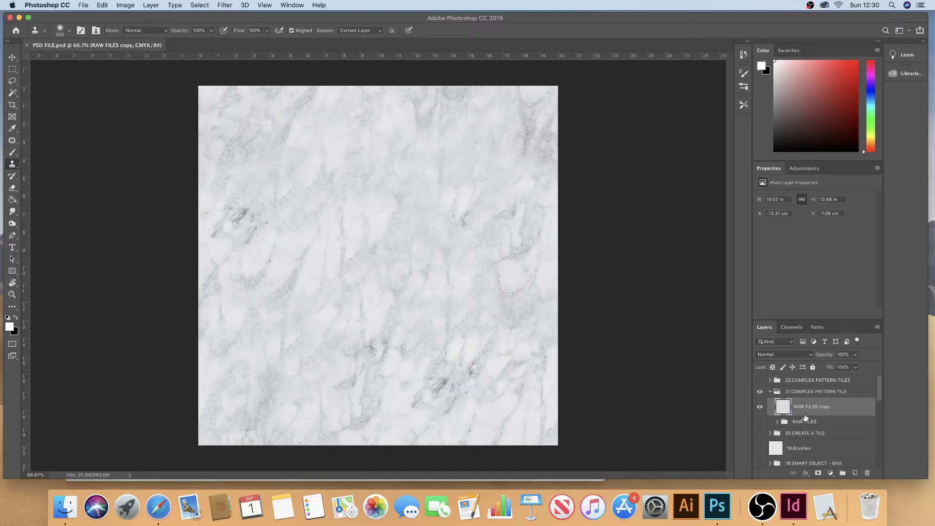
key("m")
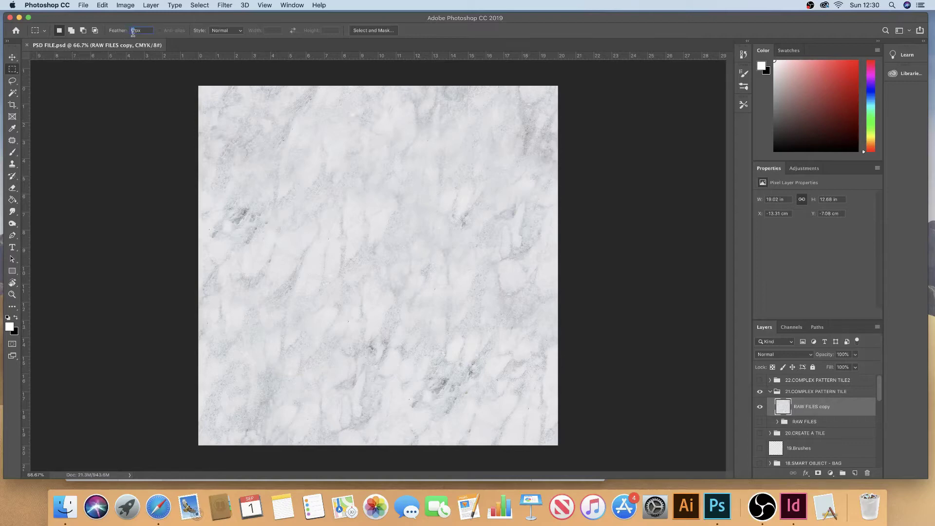
type("30")
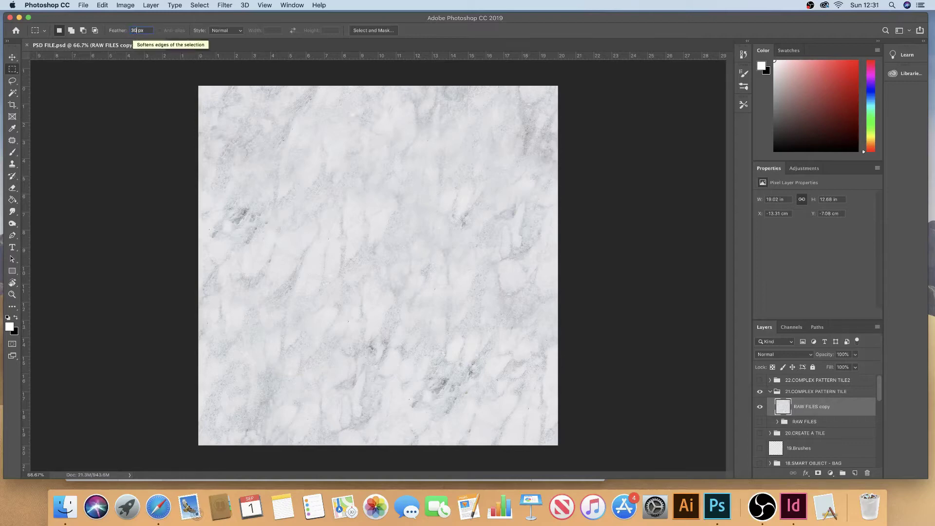
left_click_drag(319, 156, 445, 389)
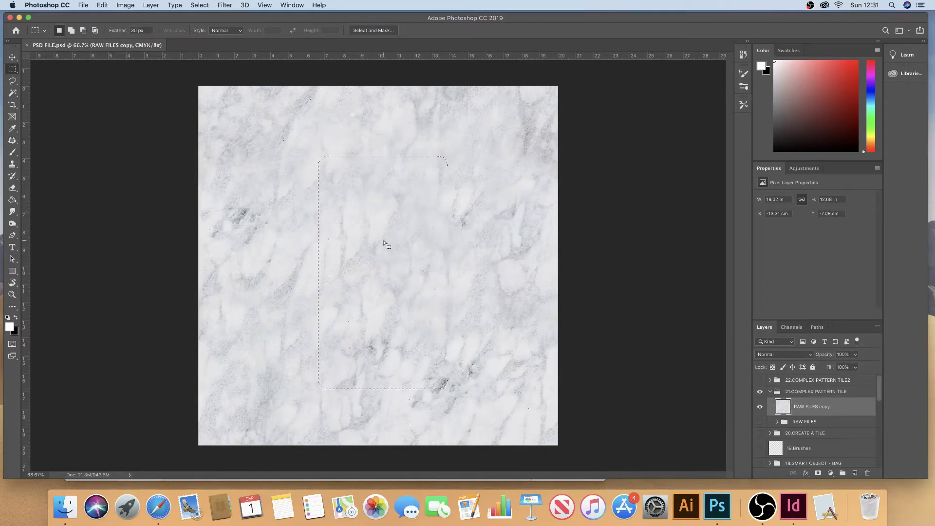
right_click(381, 219)
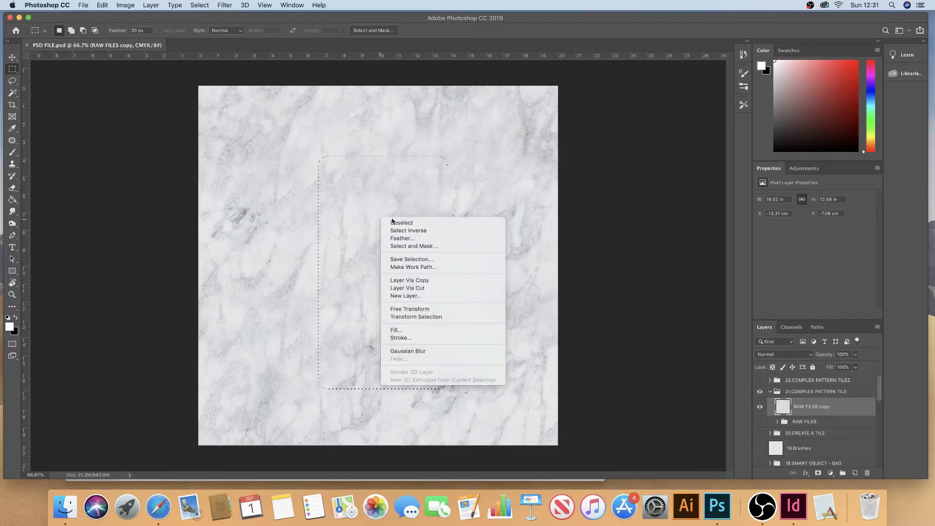
left_click(428, 280)
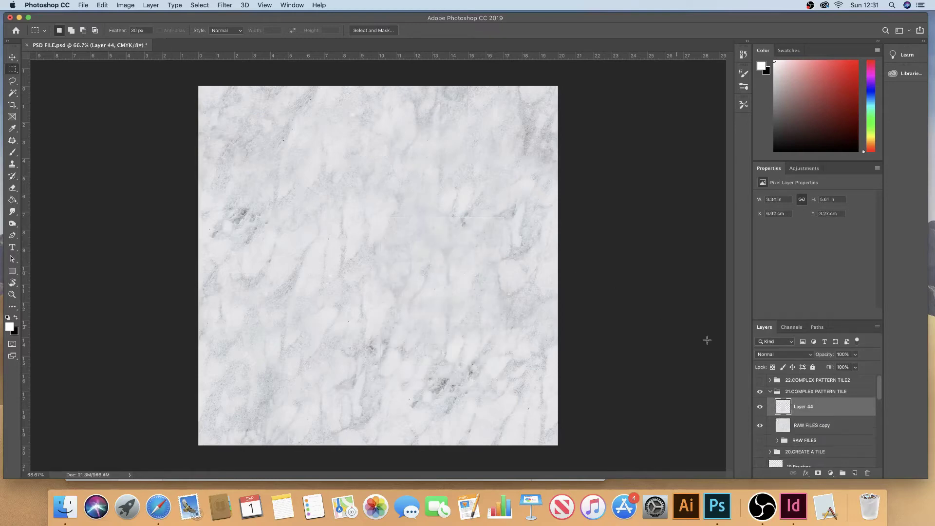
View the feathered marble patch on its own, then move it horizontally over the dark vein at the tile's left edge
left_click(760, 426)
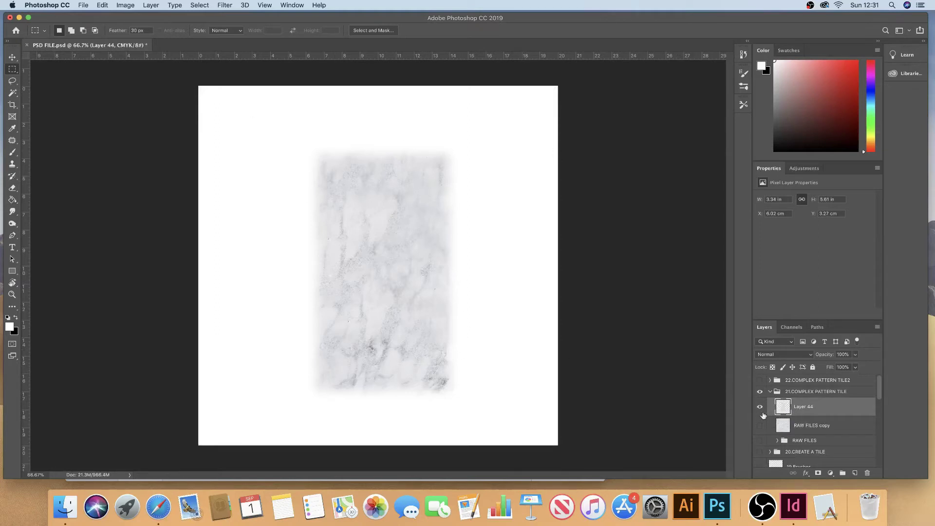
left_click(760, 426)
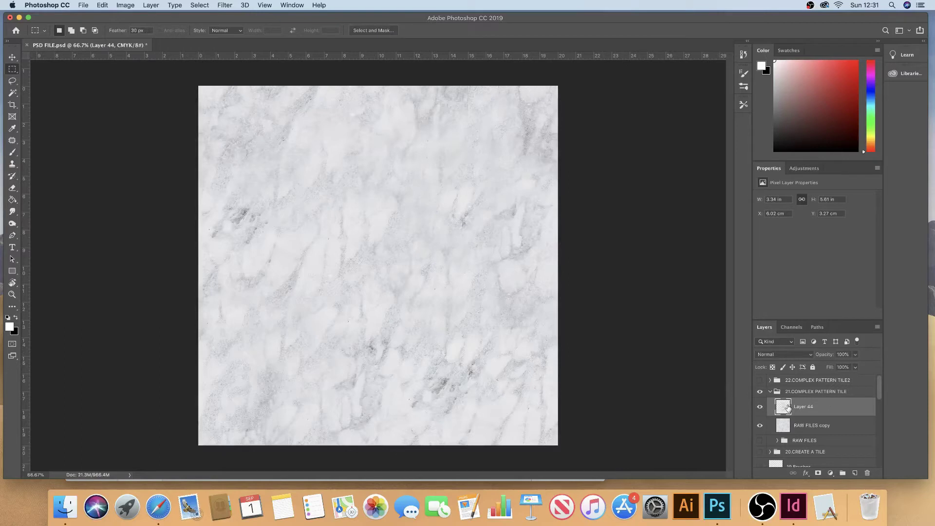
key("v")
left_click_drag(392, 287, 211, 286)
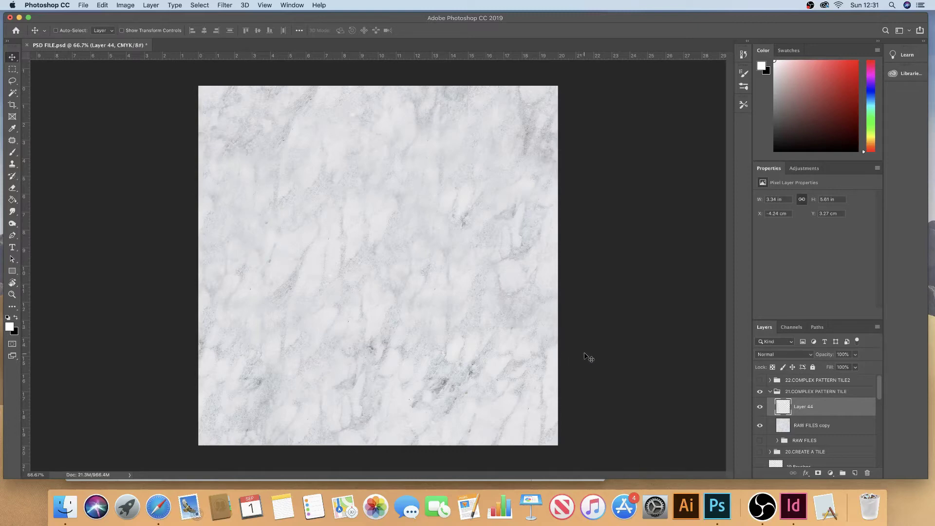
Save the PSD, switch to InDesign and update all selected PSD FILE.psd links
key("super+s")
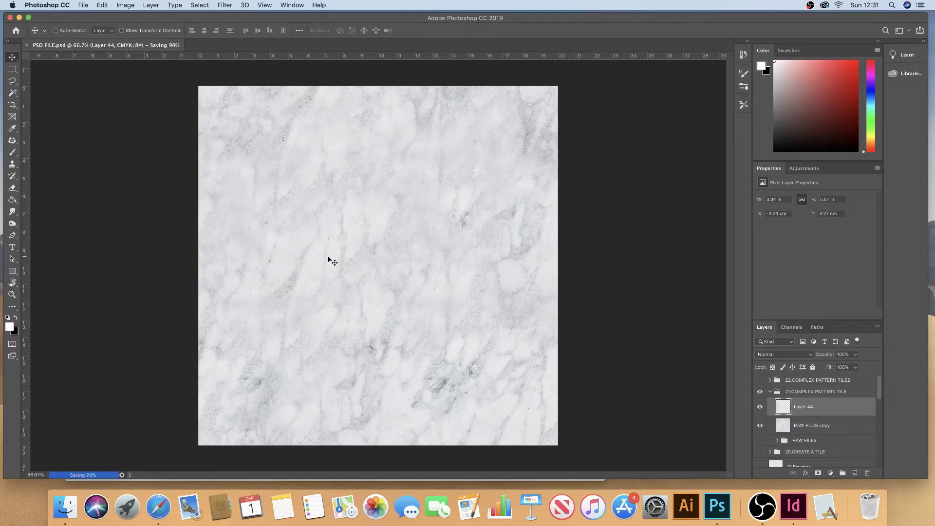
left_click(792, 507)
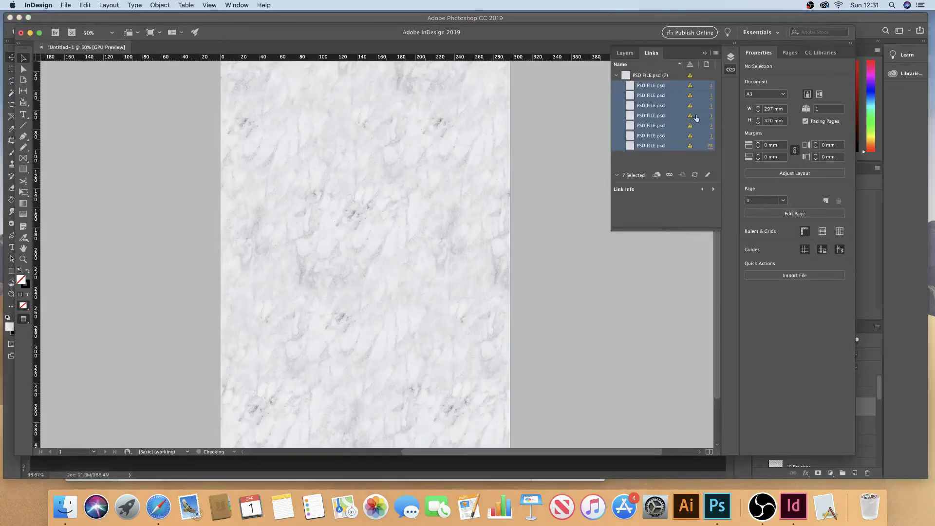
left_click(695, 174)
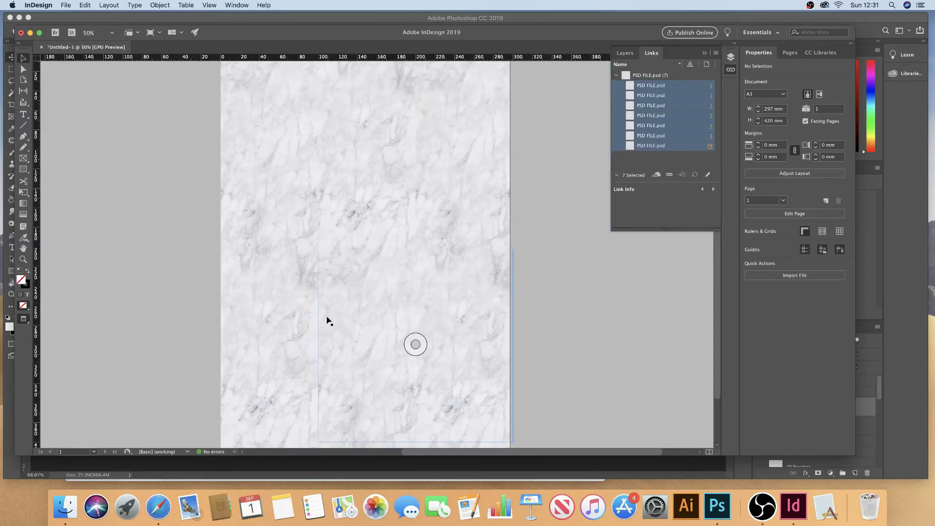
Switch to Photoshop, compare the tile with the patch hidden and shown, then duplicate the patch layer and offset the copy 200 mm horizontally
left_click(717, 507)
left_click(763, 409)
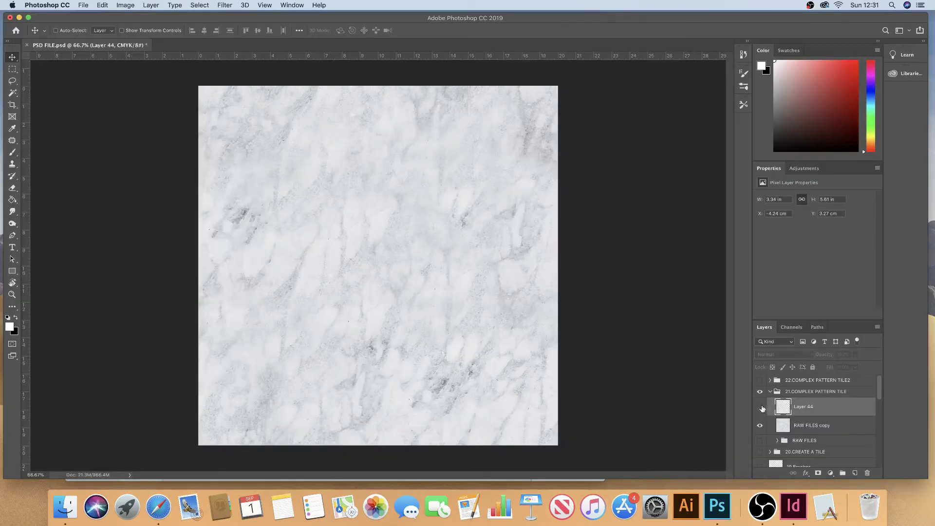
left_click(763, 409)
key("super+j")
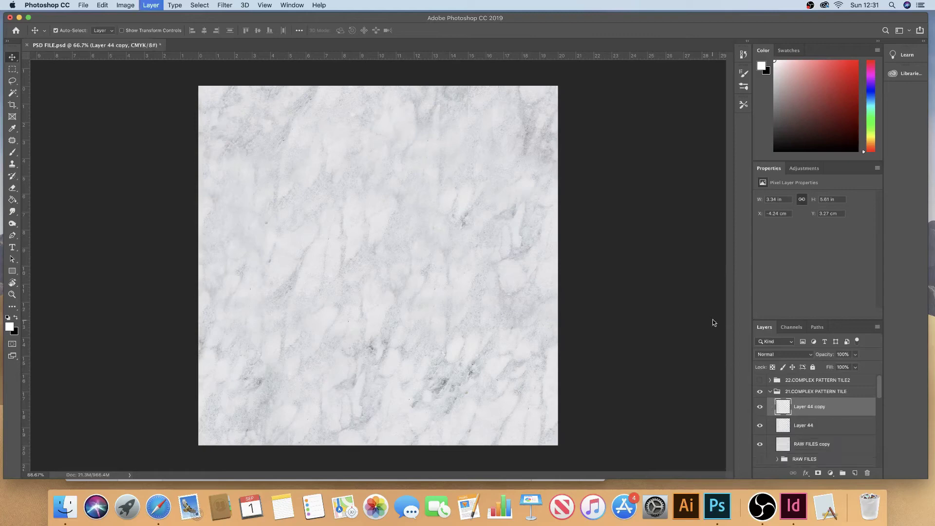
key("super+t")
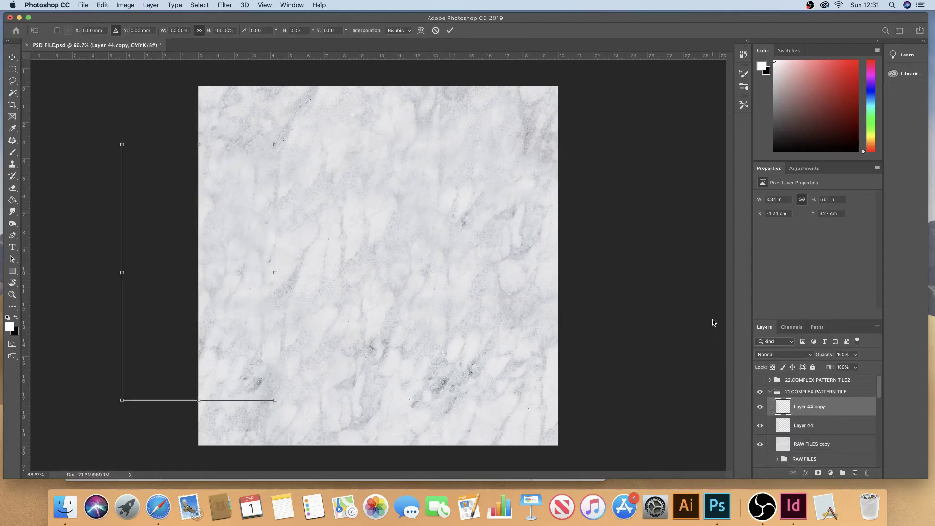
double_click(93, 31)
type("200")
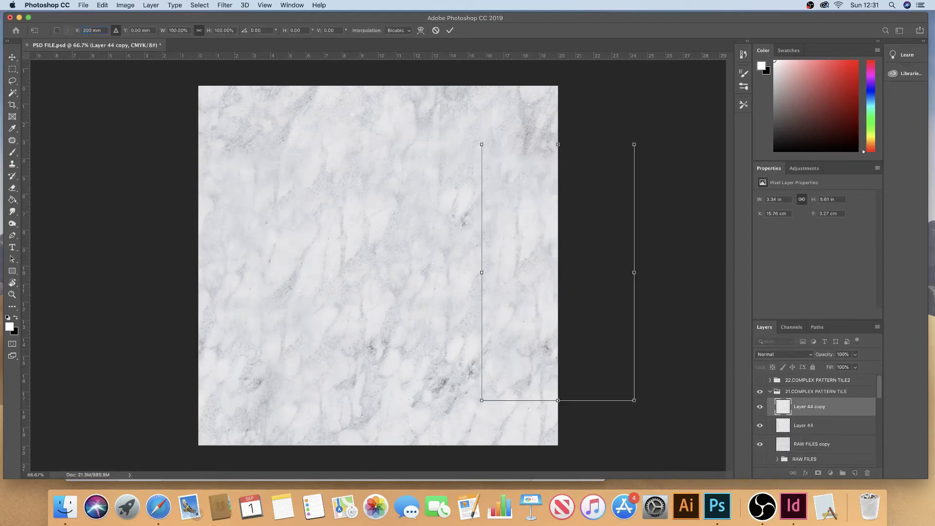
key("Return")
Save the PSD with the duplicated edge patch, switch to InDesign and refresh the PSD FILE.psd links
key("super+s")
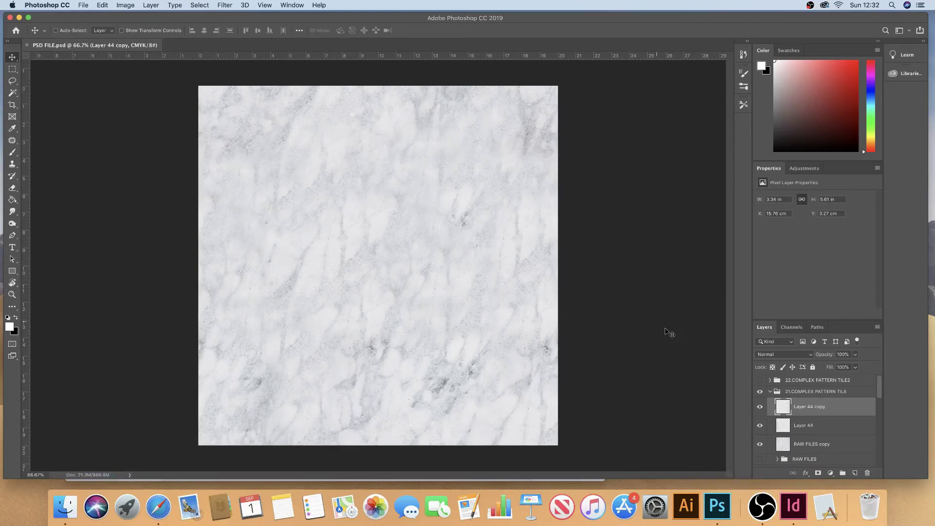
left_click(790, 518)
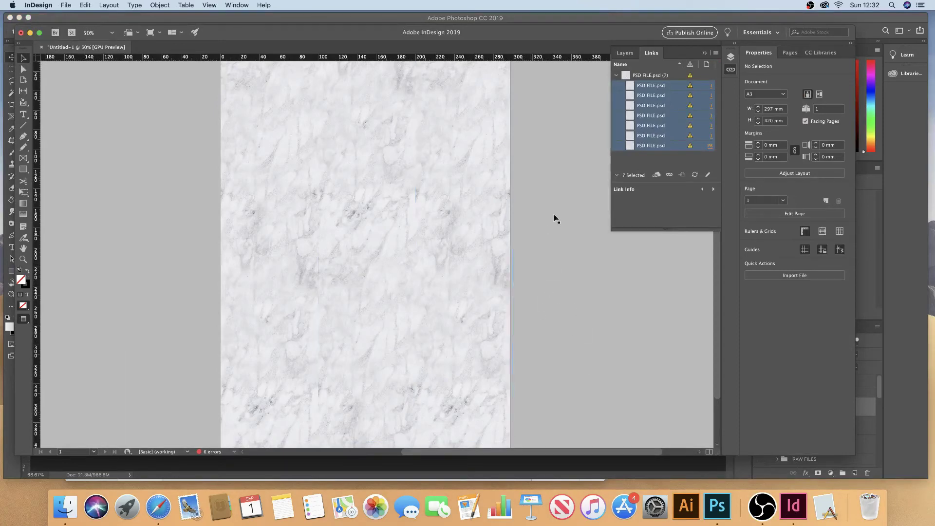
left_click(665, 75)
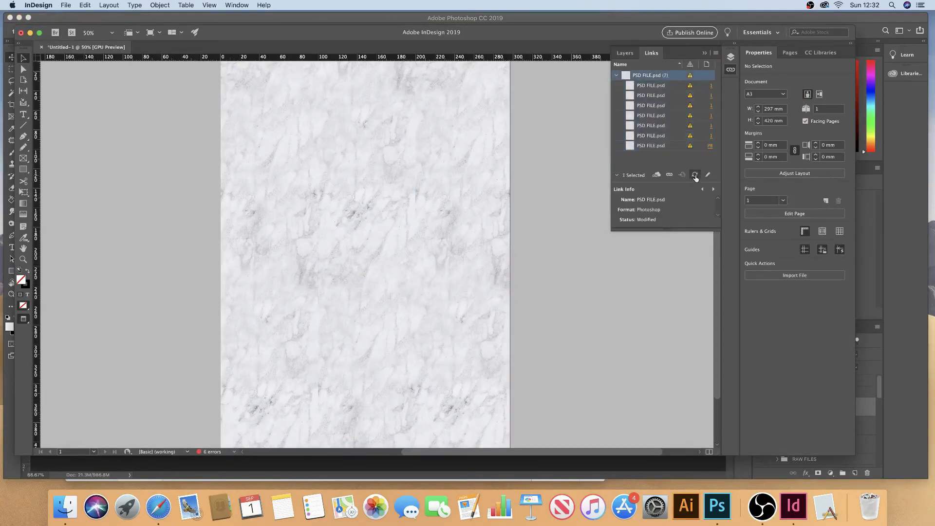
left_click(695, 175)
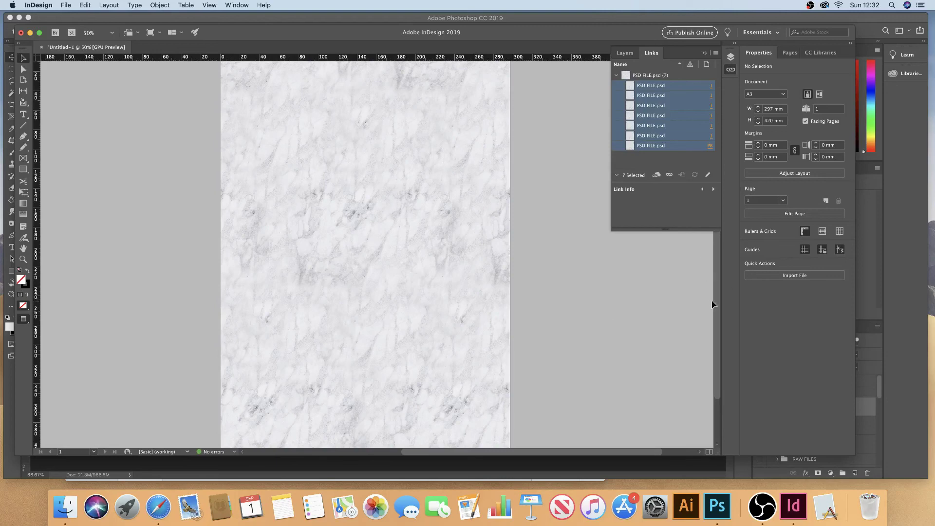
scroll(716, 307, "down", 2)
scroll(715, 306, "up", 2)
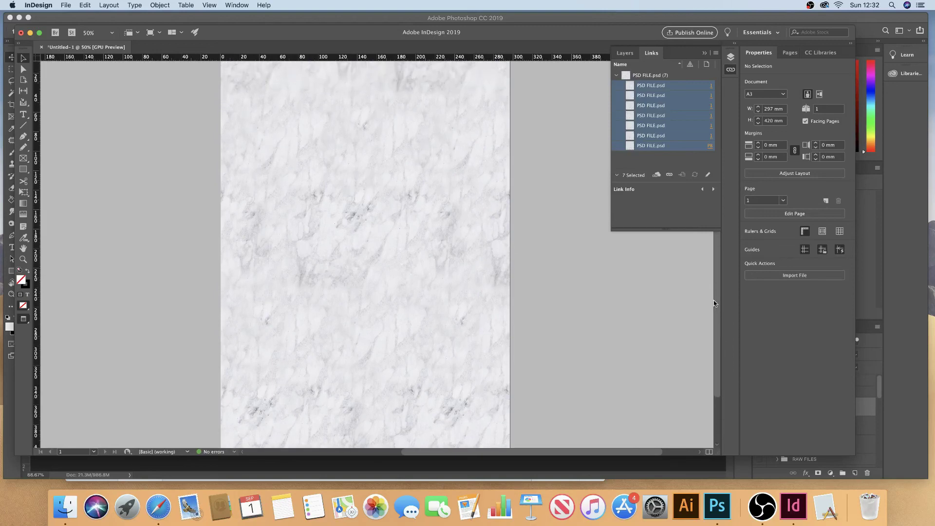
left_click(764, 509)
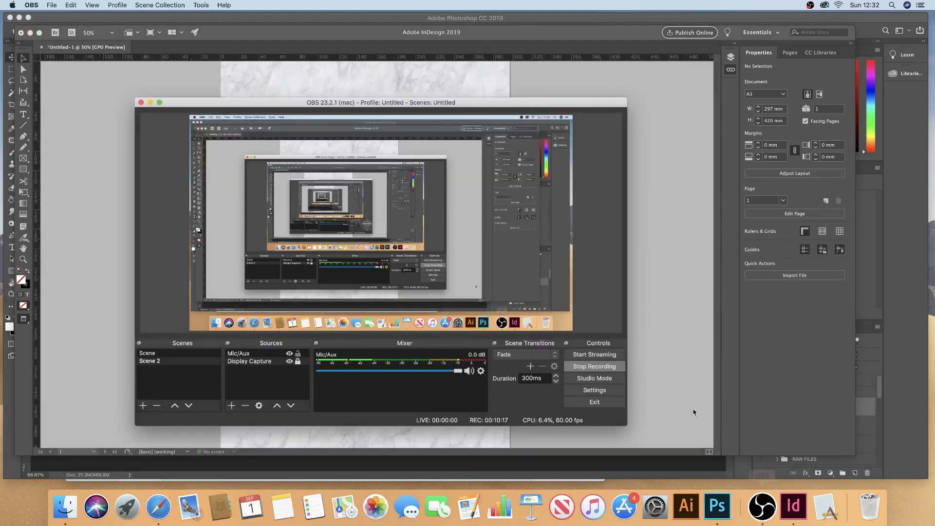